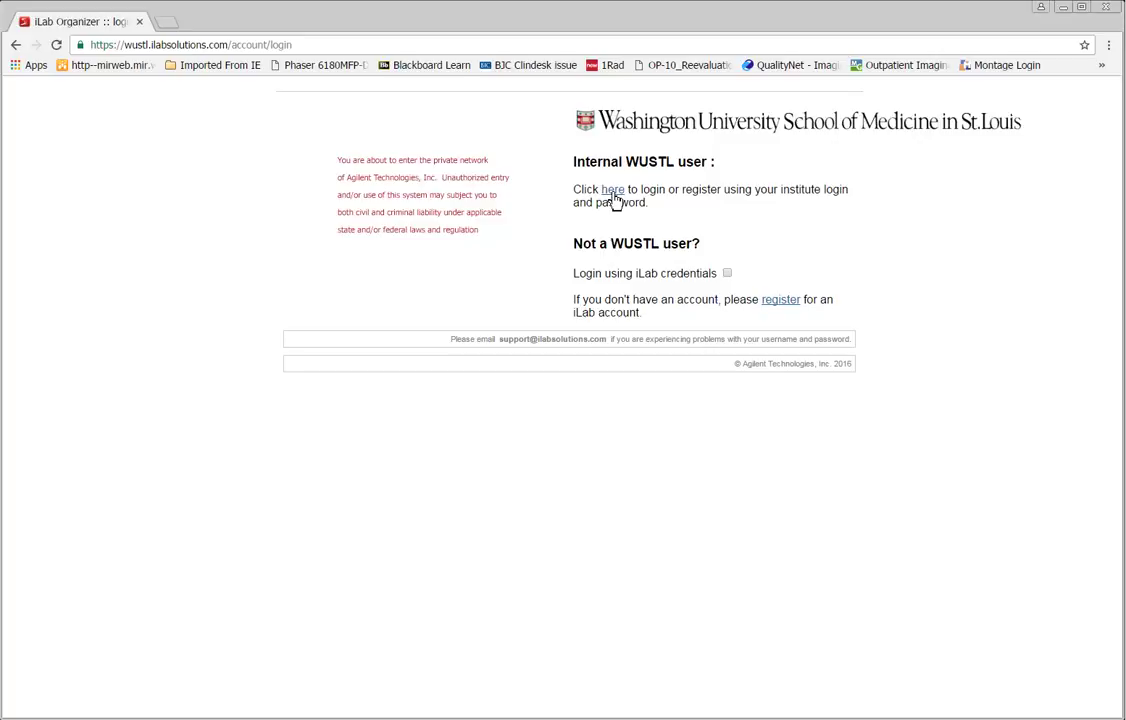
Step: Sign in through the internal WUSTL Key login by re-entering the account password
left_click(613, 192)
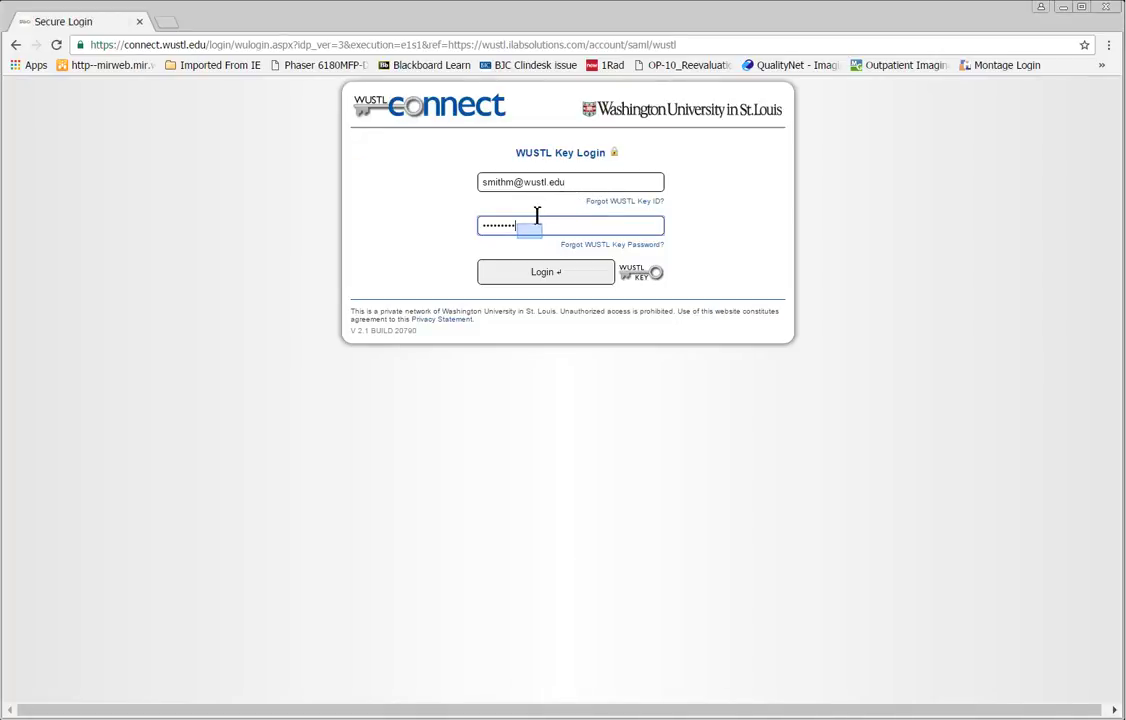
key("BackSpace")
key("BackSpace")
key("BackSpace")
key("BackSpace")
key("BackSpace")
key("BackSpace")
type("***********")
left_click(543, 275)
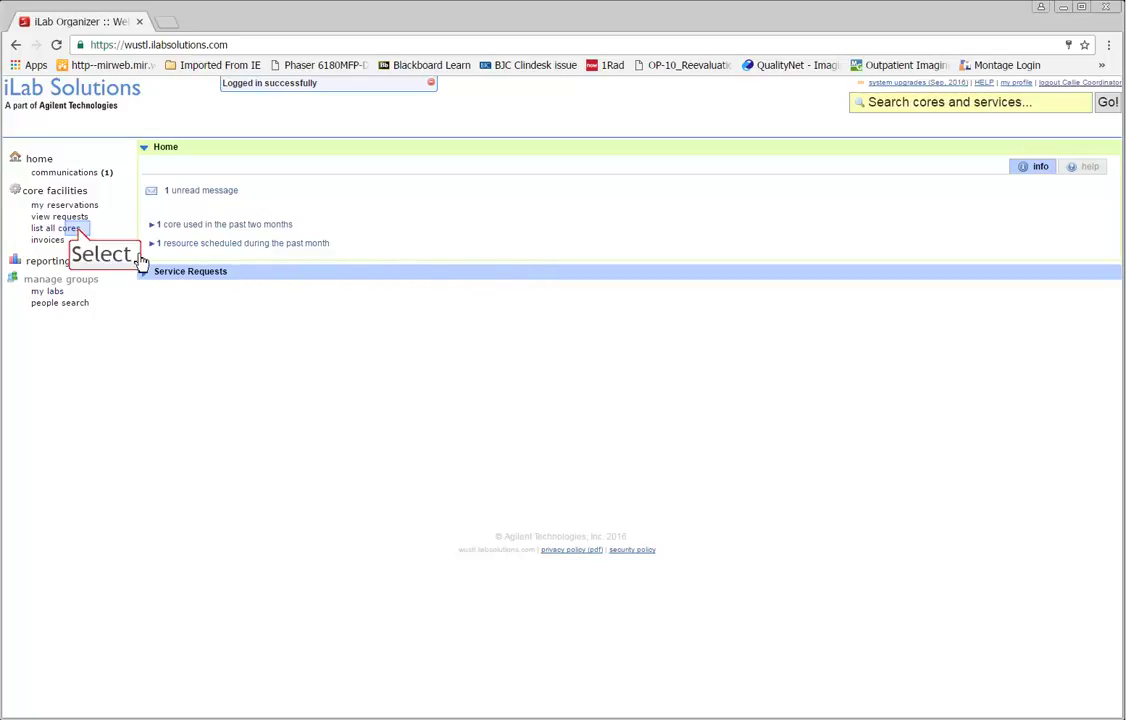
Step: Go to the CCIR core's Projects tab and start a new Project Request
left_click(80, 232)
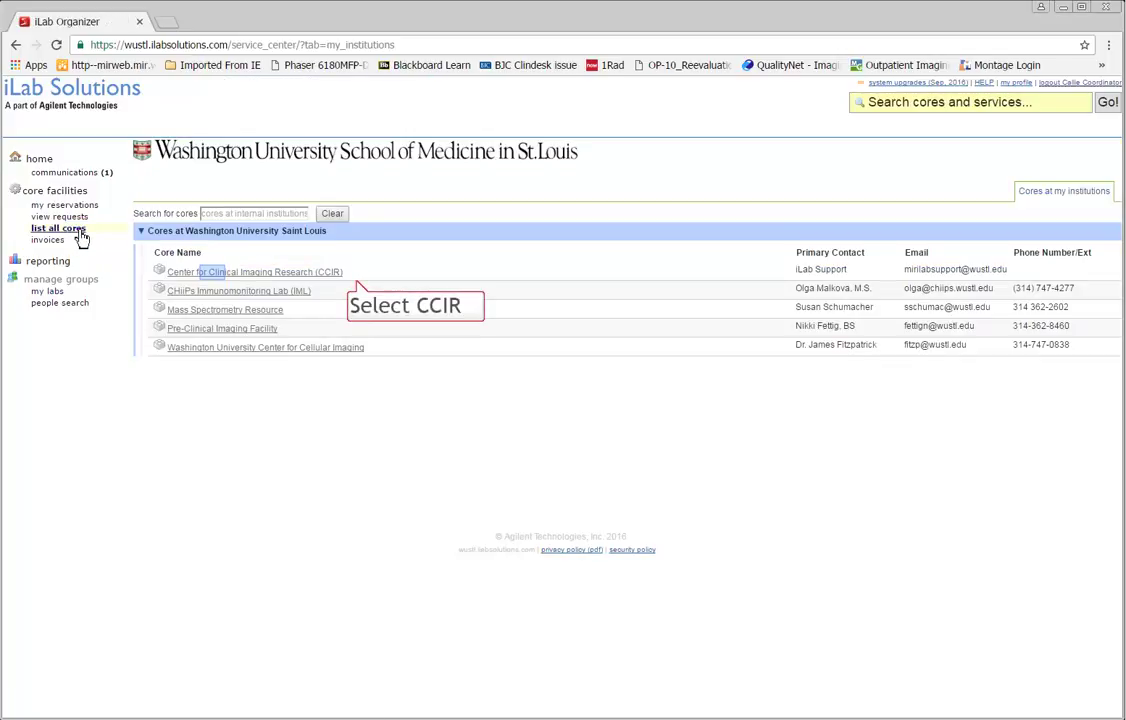
left_click(213, 273)
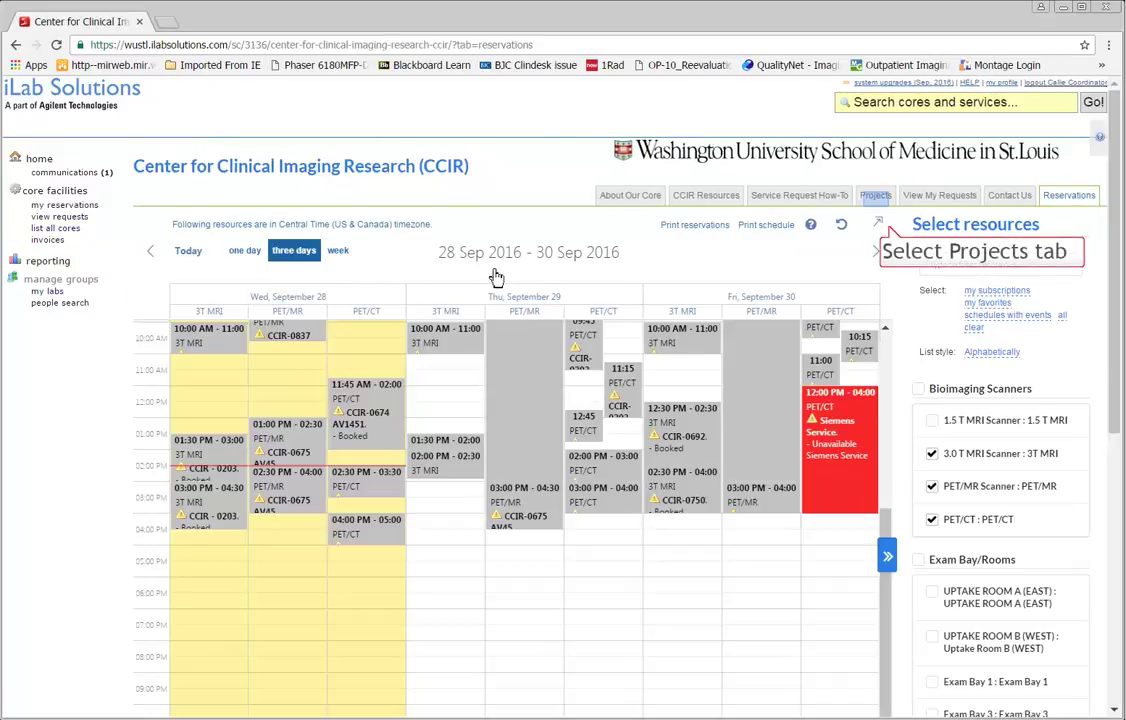
left_click(876, 196)
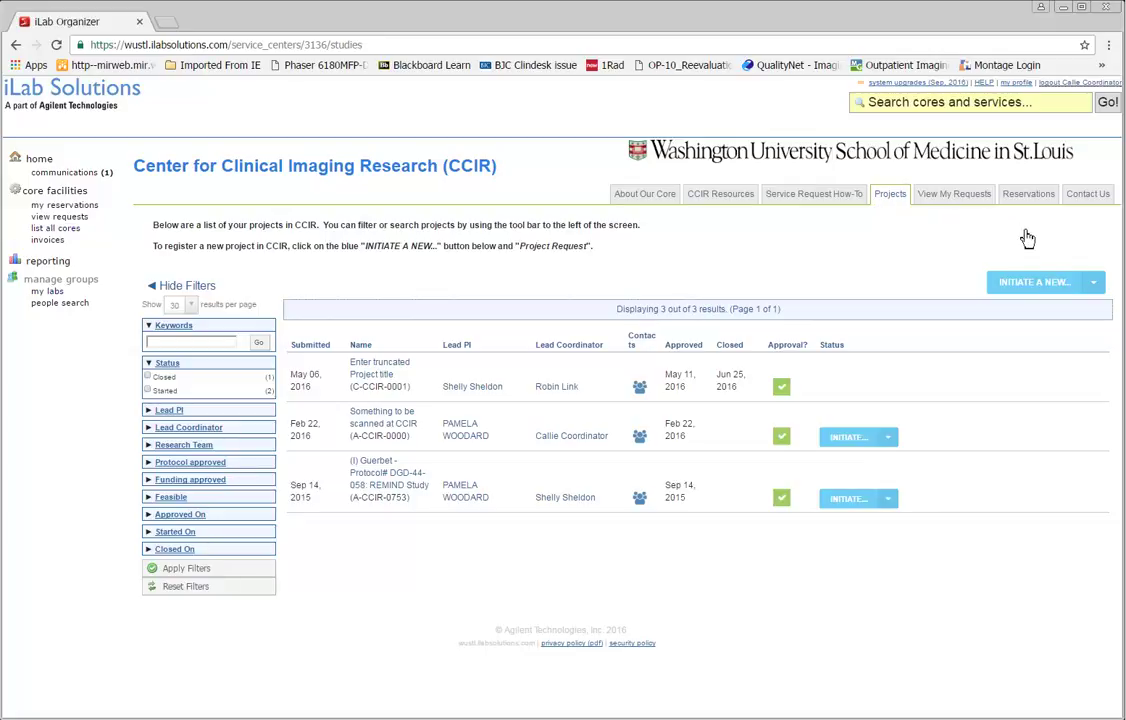
left_click(1060, 297)
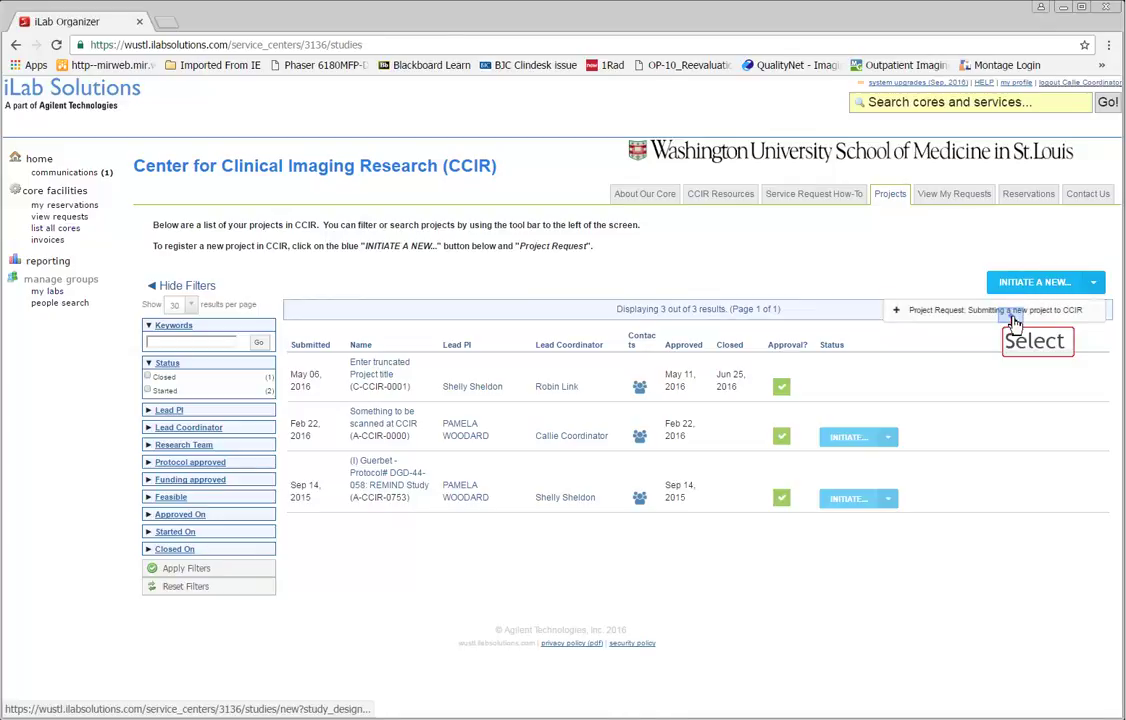
left_click(1015, 318)
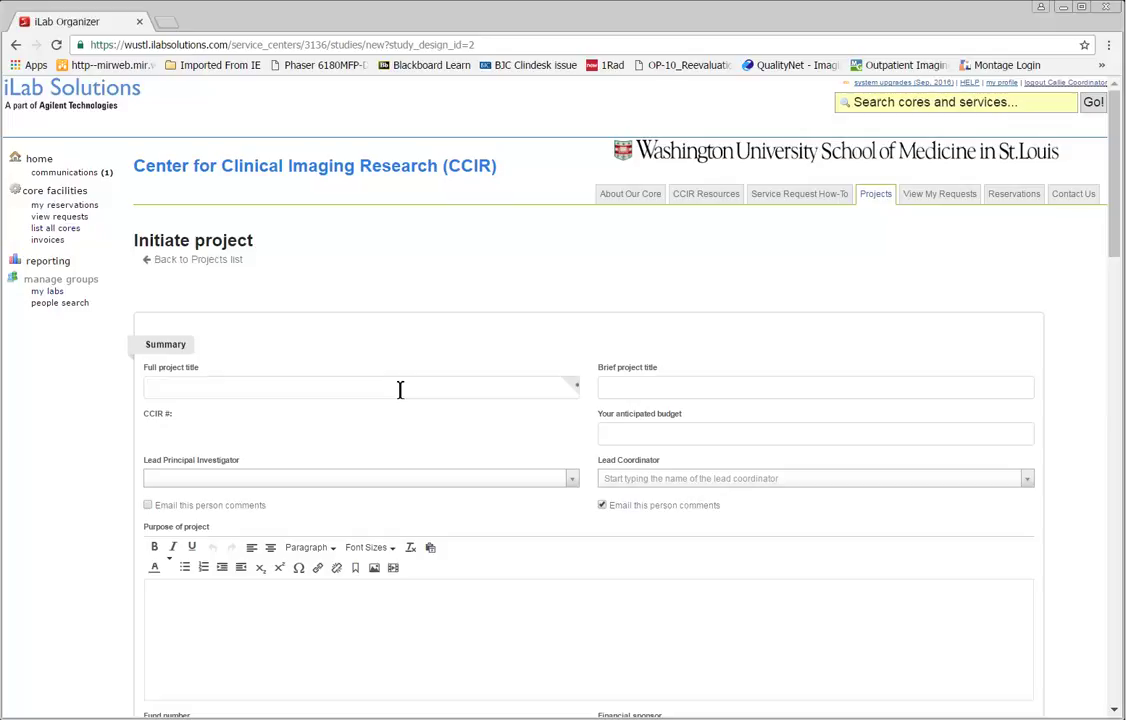
Step: Enter the project title 'Brain MRI in Parkinson's patients' and brief title 'HRPO number pending'
type("Brain MRI in Parkinson's patients")
key("Tab")
type("HRPO number pending")
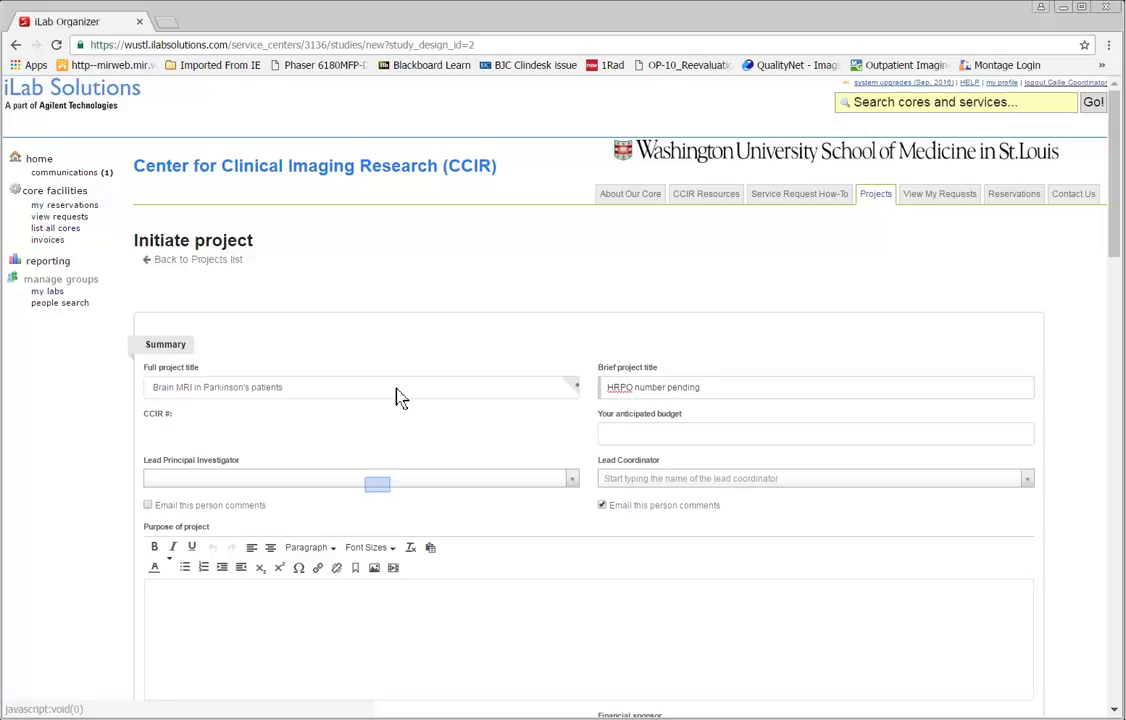
Step: Search for and assign the Lead Principal Investigator and the Lead Coordinator
left_click(379, 480)
type("sheldon")
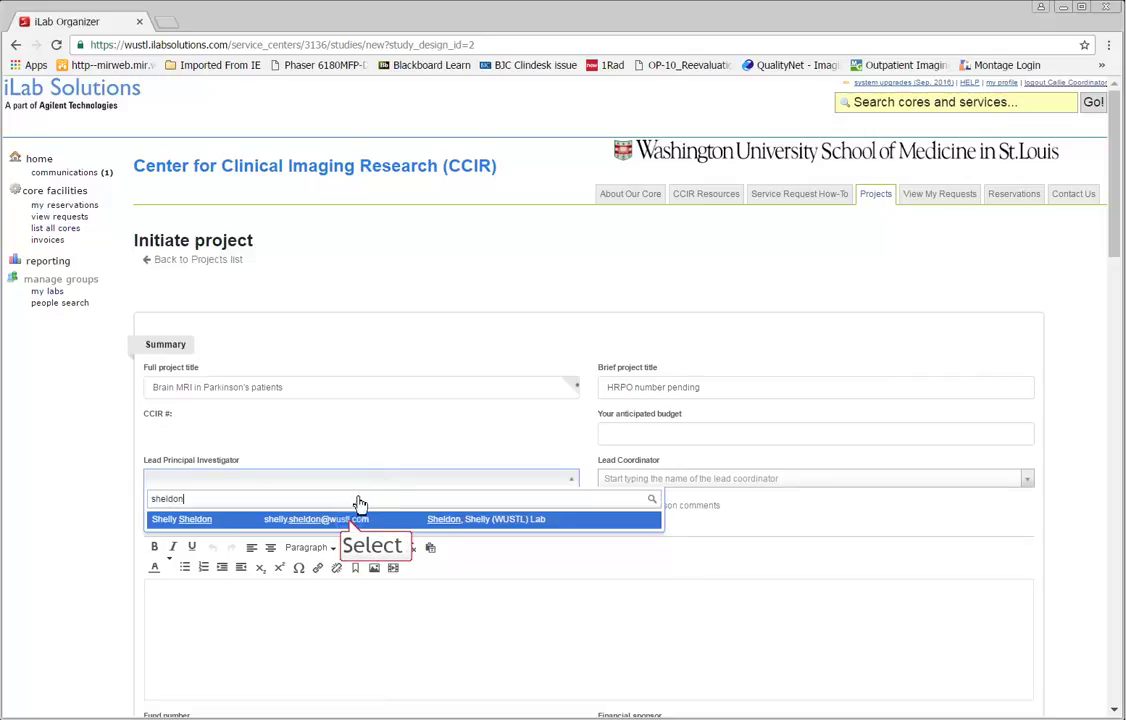
left_click(354, 518)
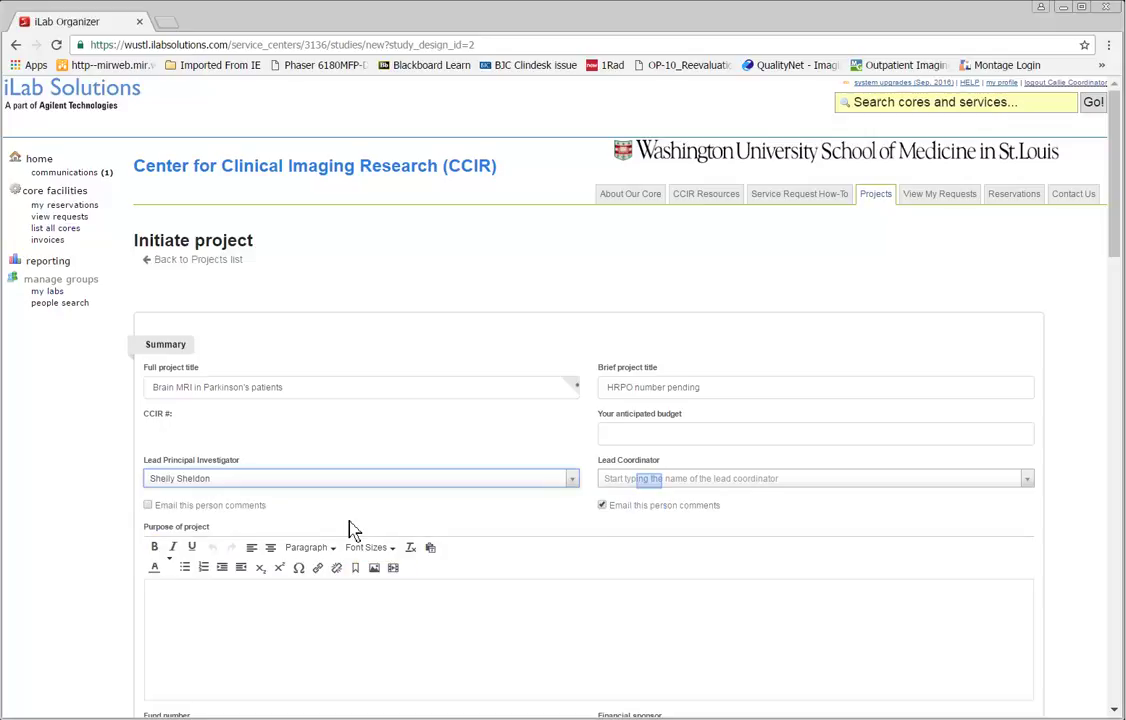
left_click(651, 480)
type("callie")
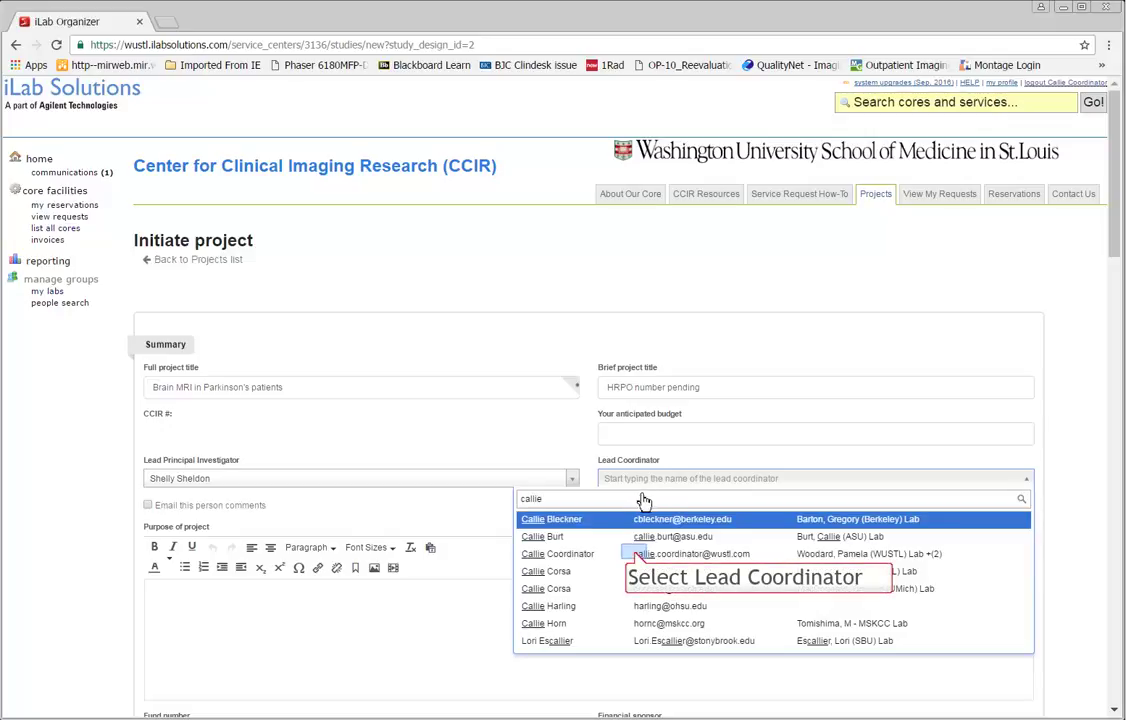
left_click(640, 553)
scroll(637, 554, "down", 1)
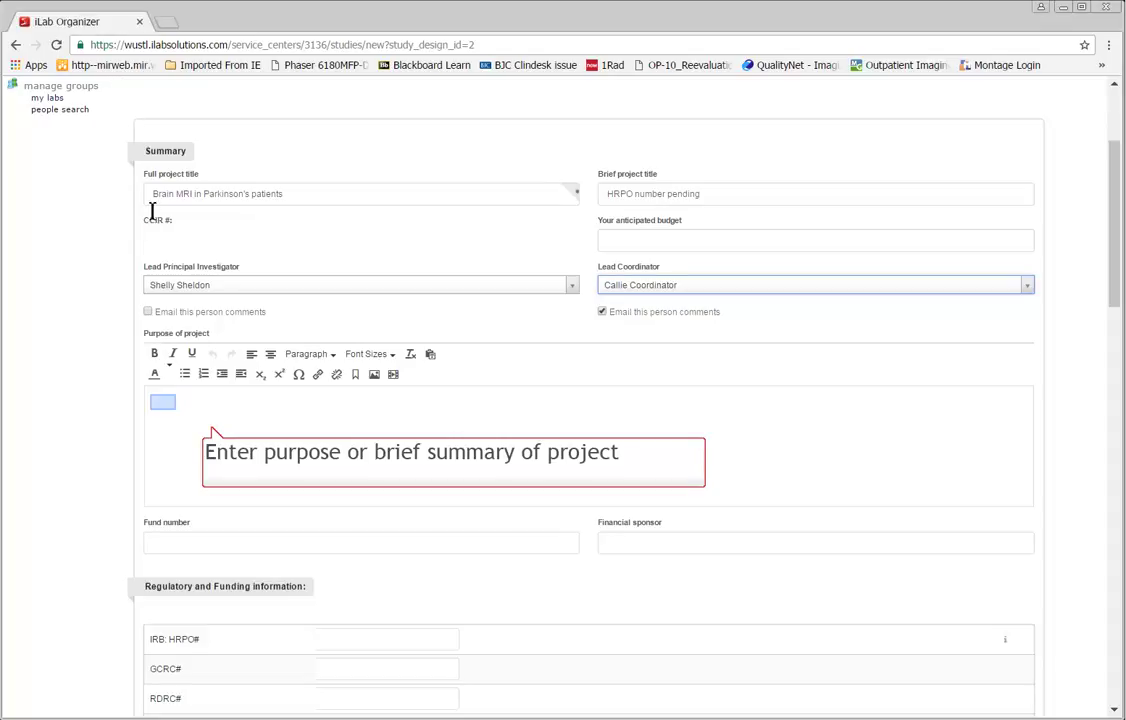
Step: Enter the early-Parkinson's brain MRI study purpose, fund number 'pending' and financial sponsor NIH
left_click(162, 403)
type("Study")
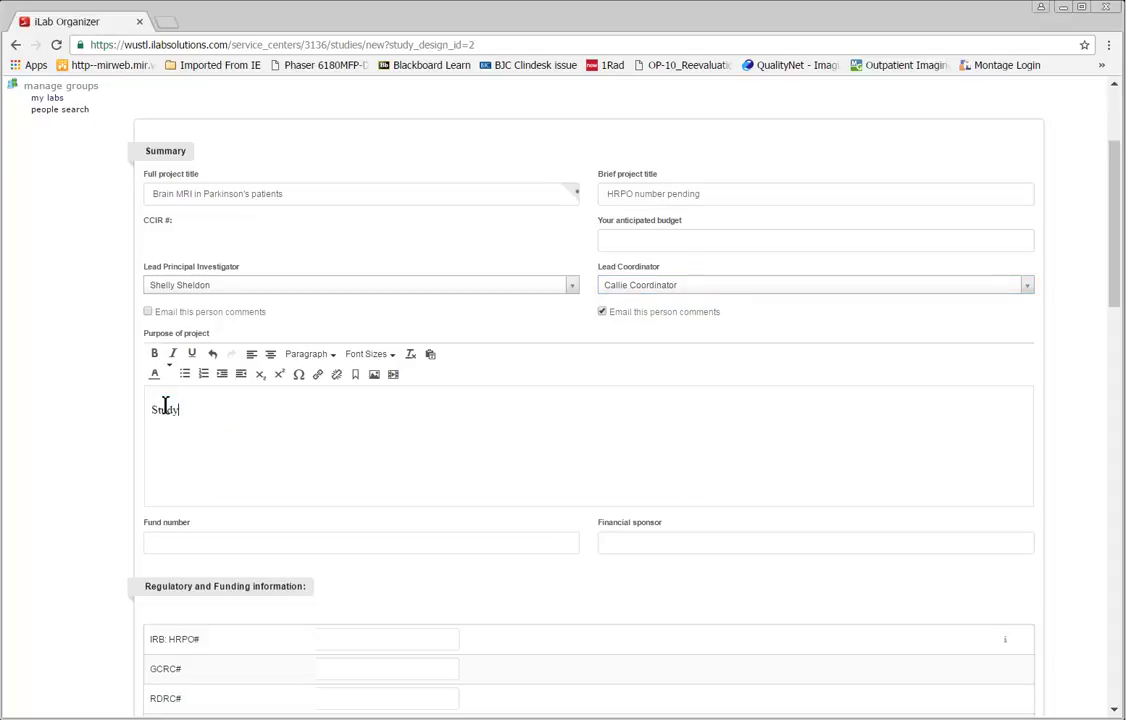
type(" structural brain using MRI ")
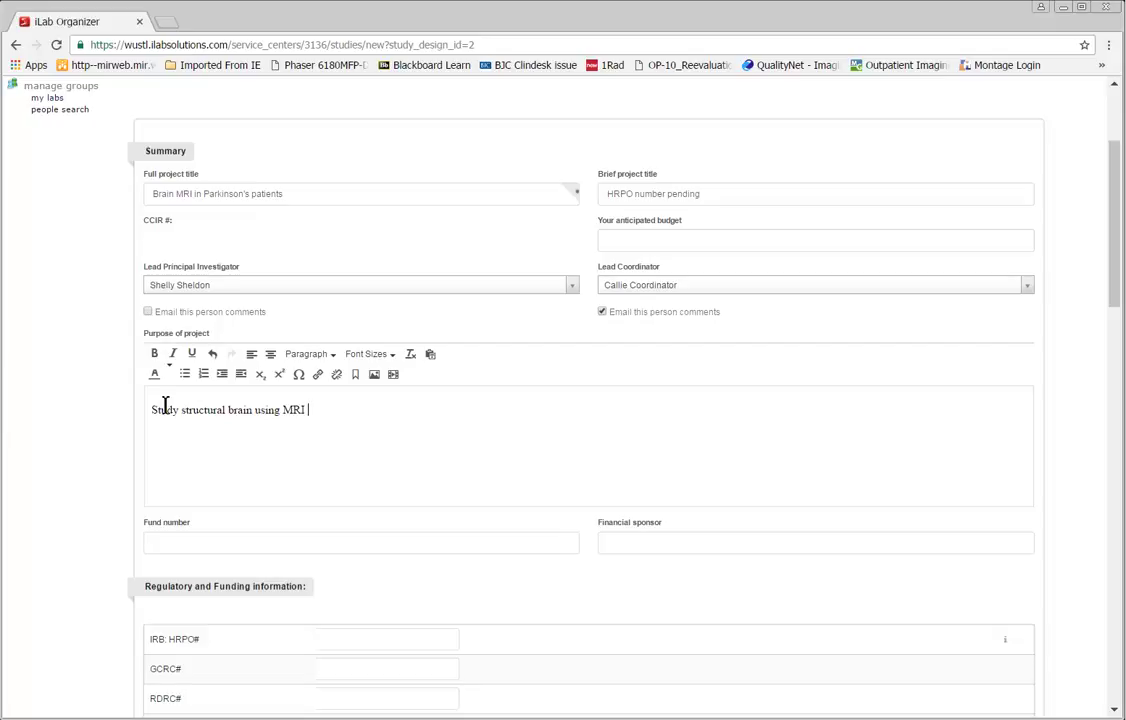
type("with early symptoms of Parkinson's")
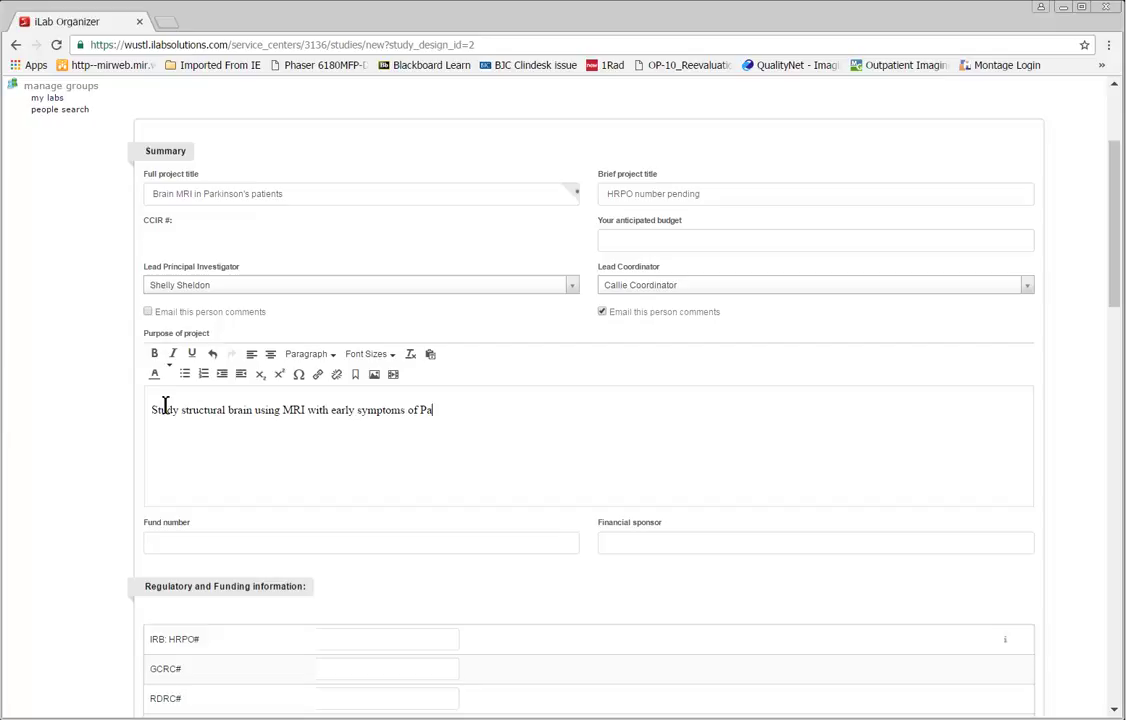
key("Tab")
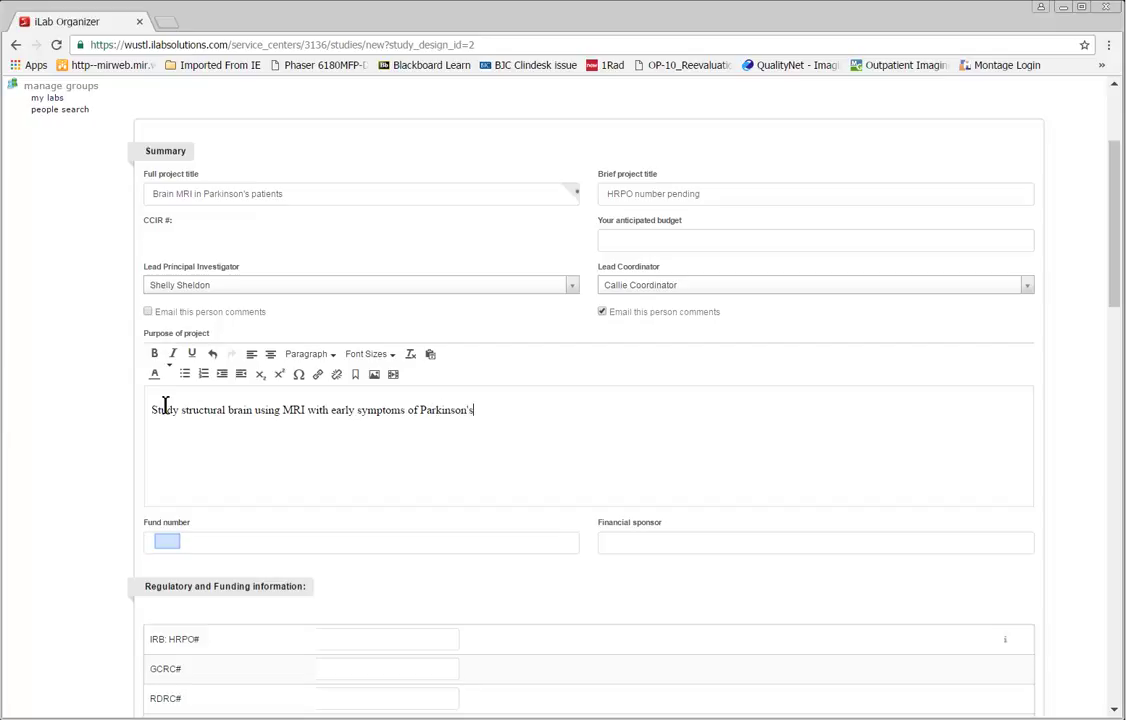
type("pending")
key("Tab")
type("NIH")
Step: Enter IRB 'pending', GCRC 'N/A', RDRC 'pending', and '3t' in the requested scanners
key("Tab")
scroll(300, 550, "down", 2)
type("pending")
key("Tab")
type("N/")
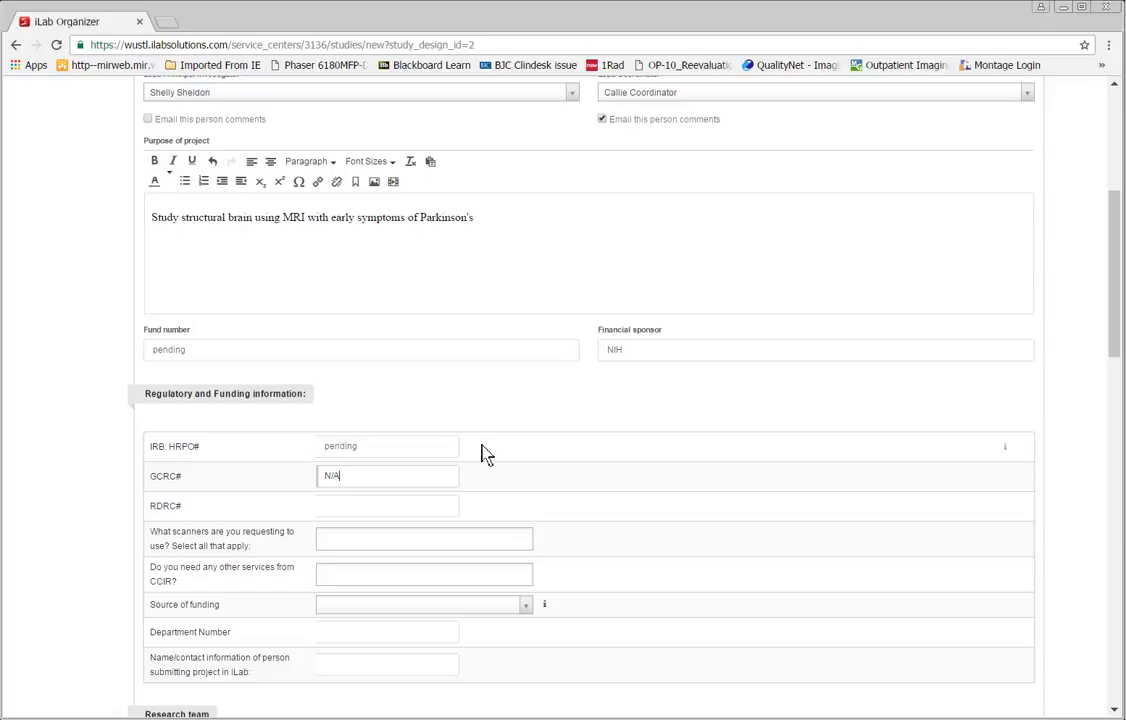
type("A")
key("Tab")
type("pending")
key("Tab")
type("3")
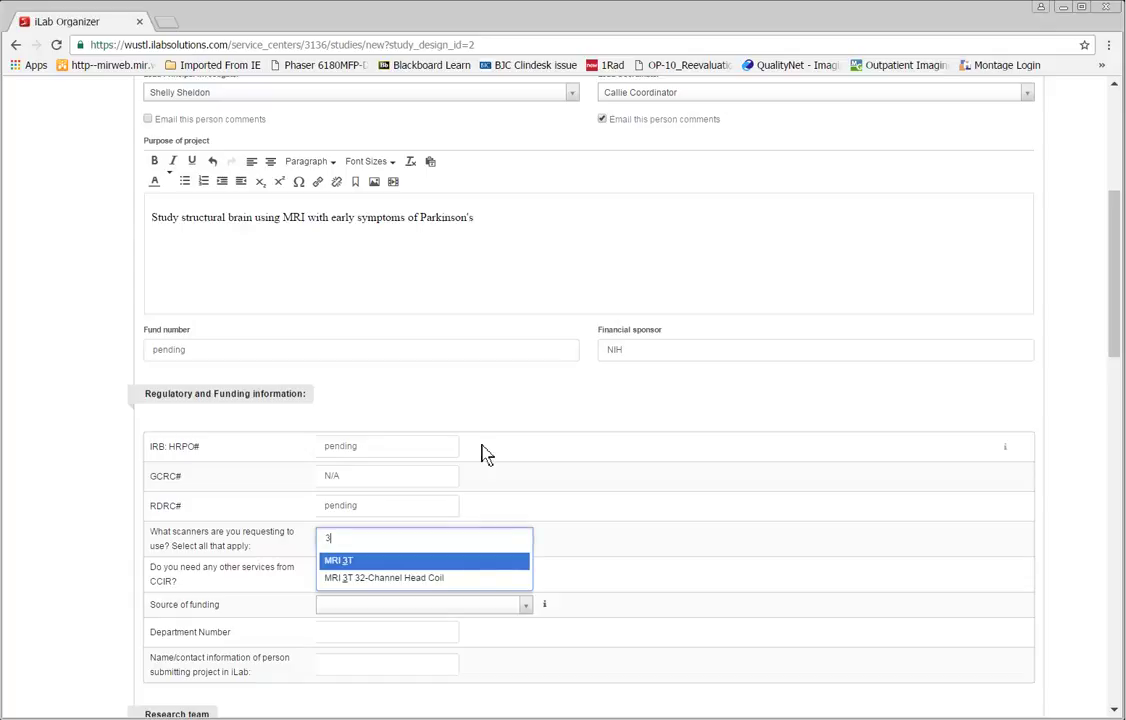
type("t")
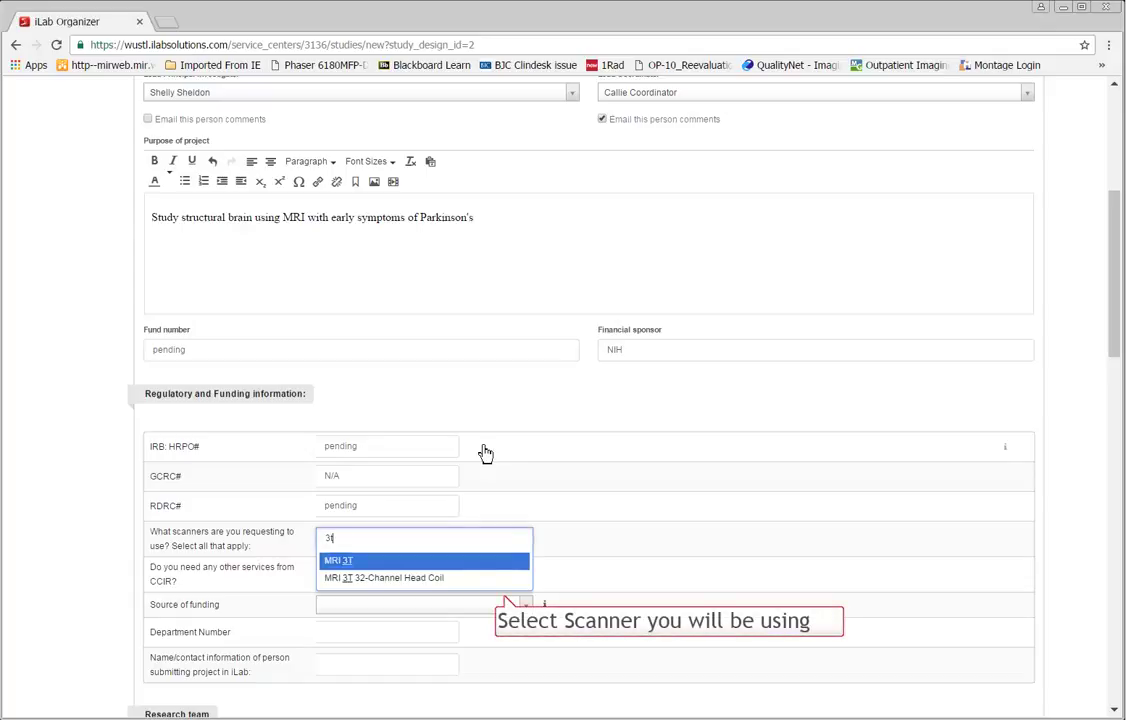
Step: Request the MRI 3T scanner, add the IV service, and set funding source to Federal rate
left_click(347, 561)
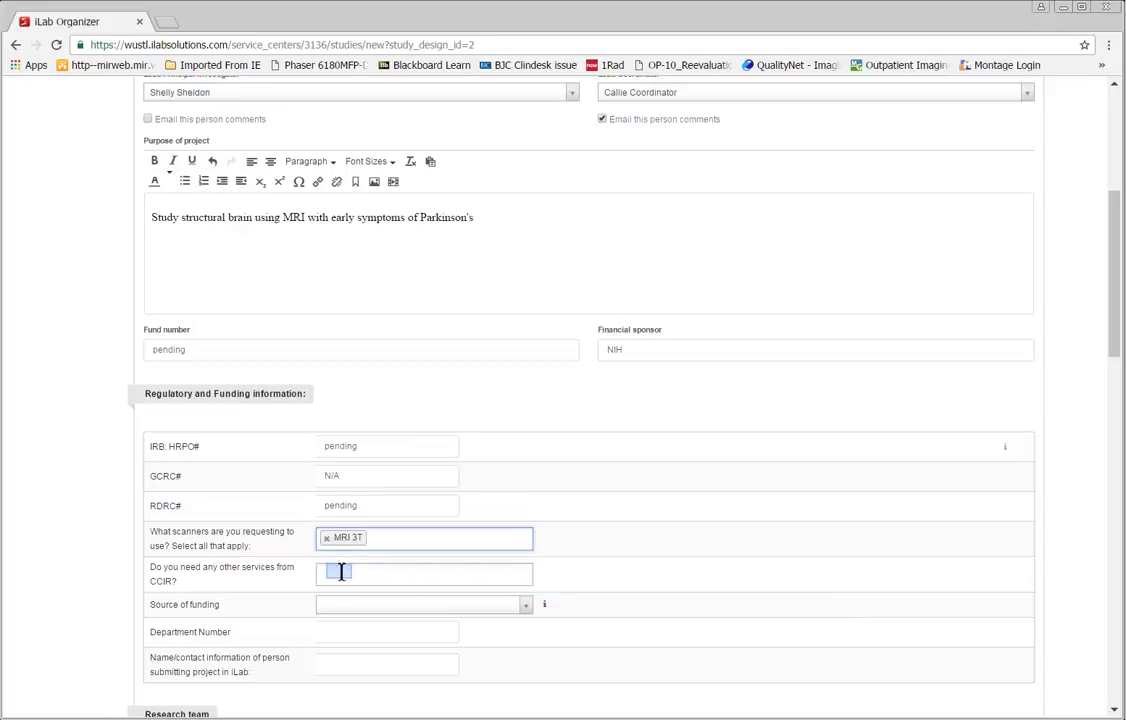
left_click(343, 574)
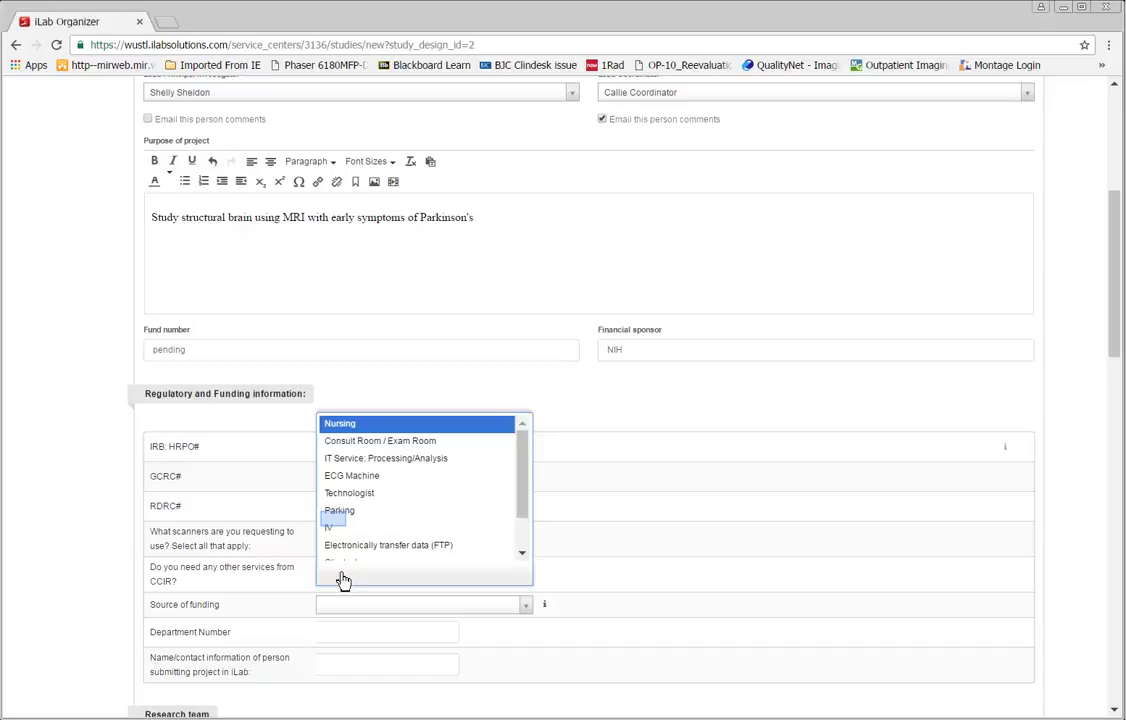
left_click(361, 549)
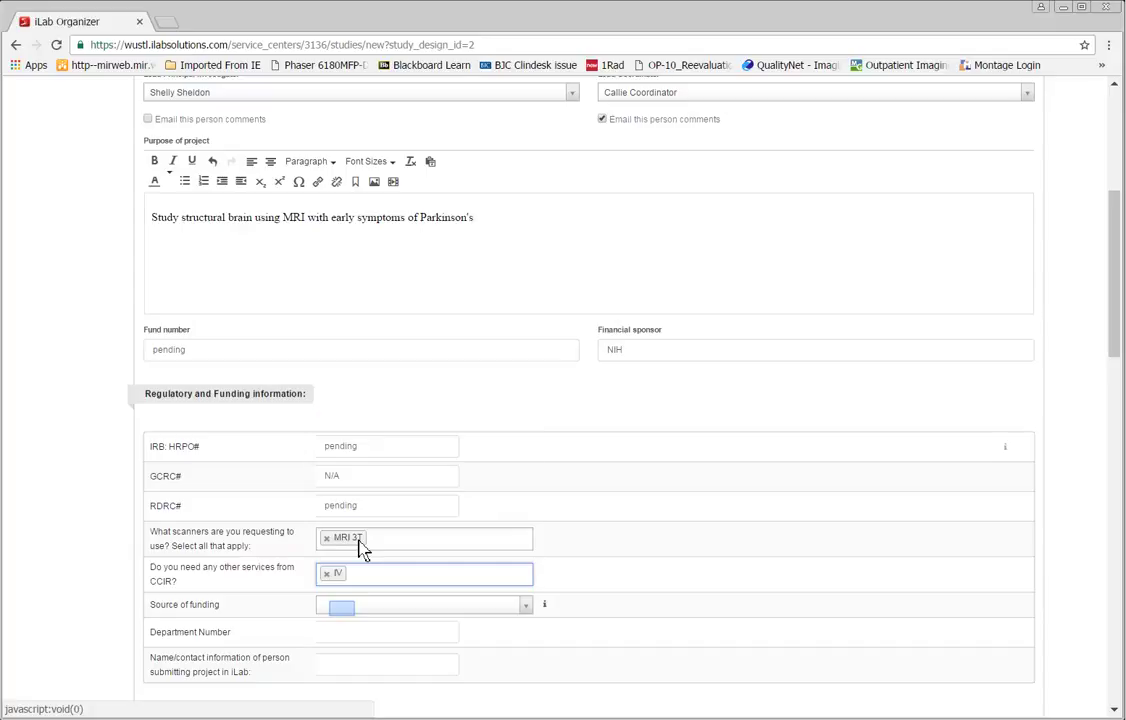
left_click(345, 617)
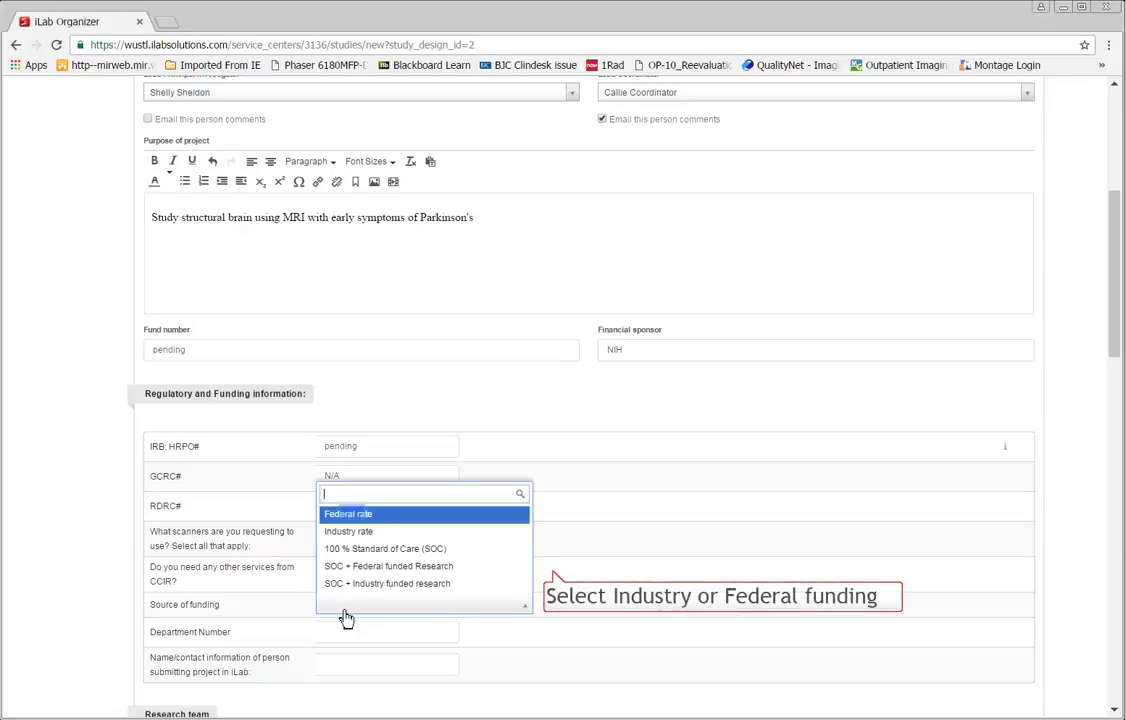
left_click(352, 514)
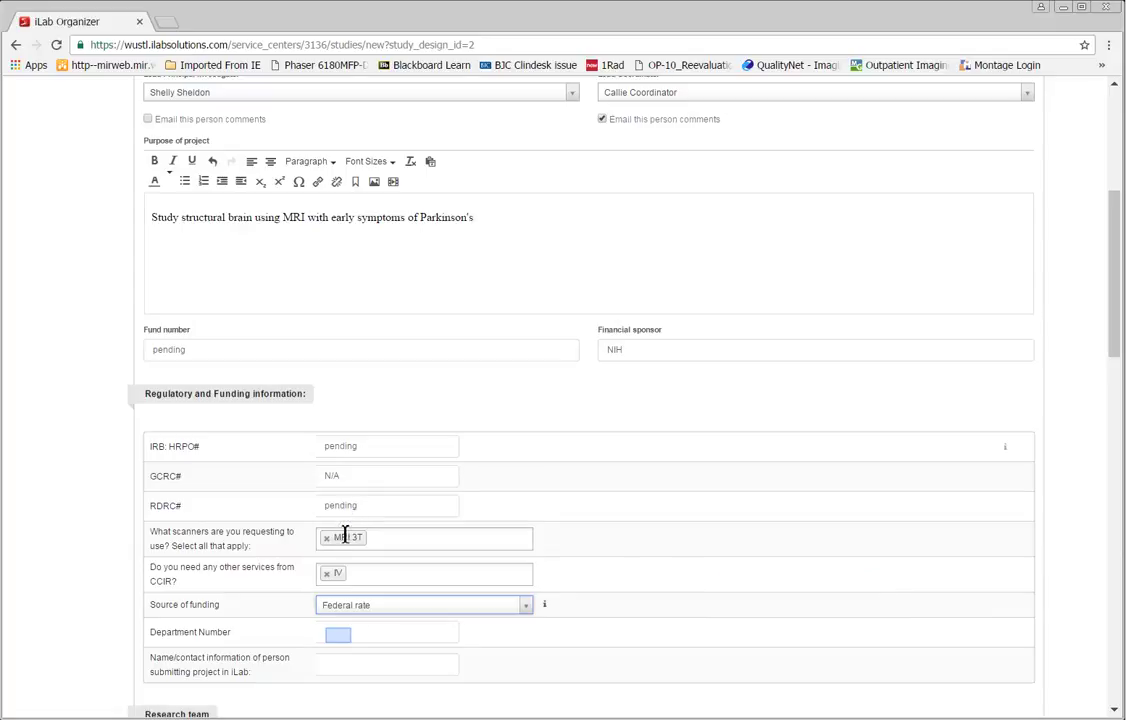
Step: Enter department number 3220 and the submitter's name and phone number
left_click(340, 634)
type("322")
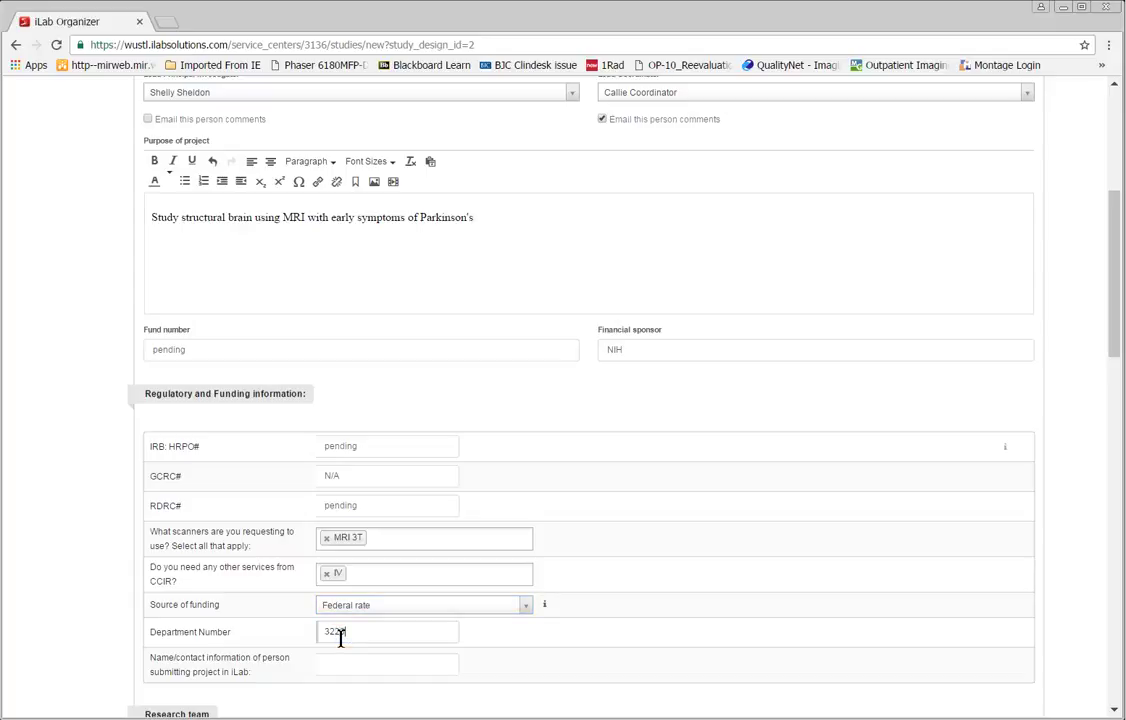
key("Tab")
type("Callie 362-5555")
scroll(340, 636, "down", 4)
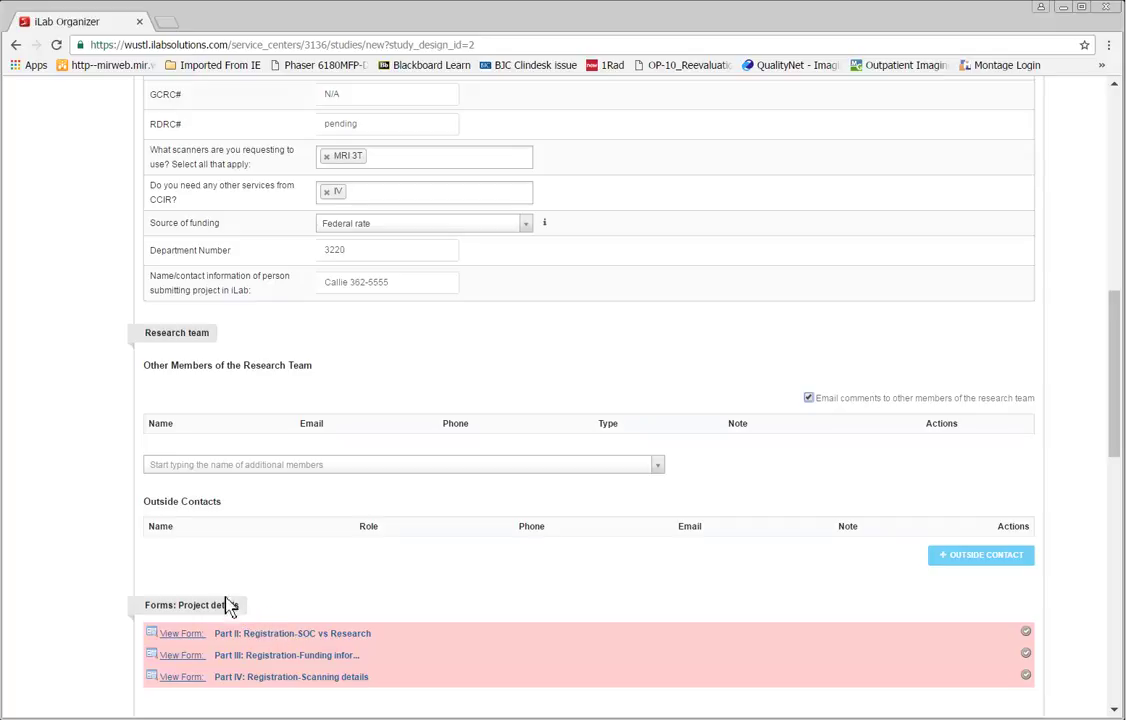
Step: Search for a colleague by first name and add them to Other Members of the Research Team
left_click(183, 466)
type("james")
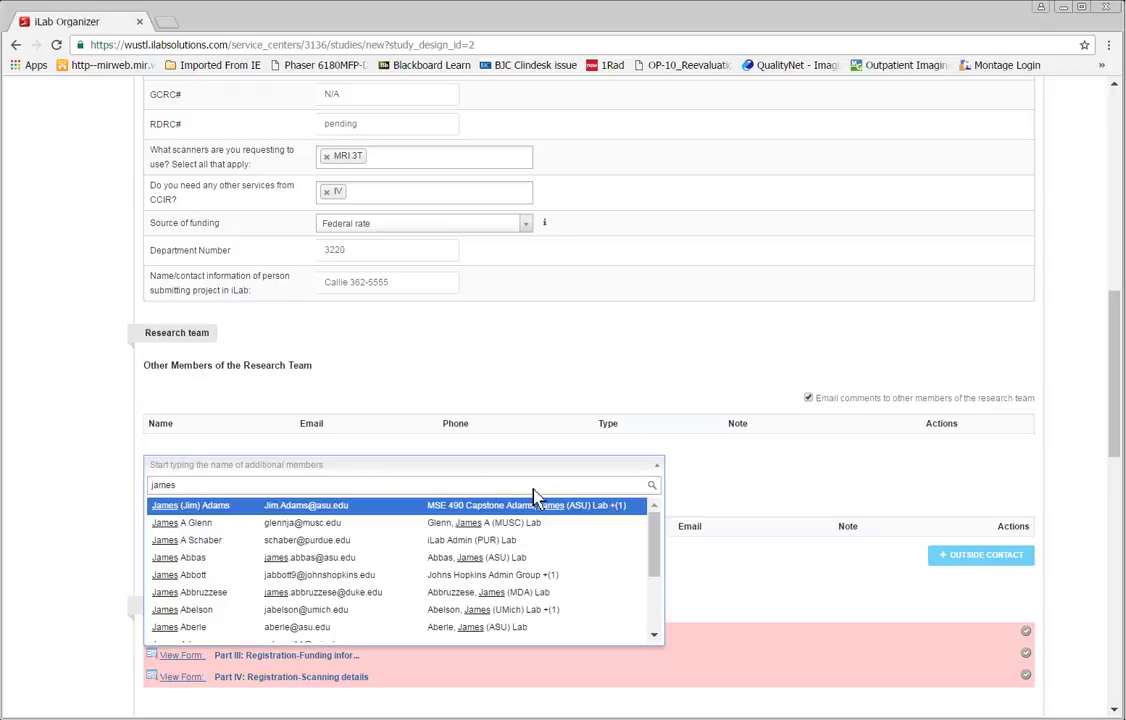
left_click_drag(658, 573, 668, 634)
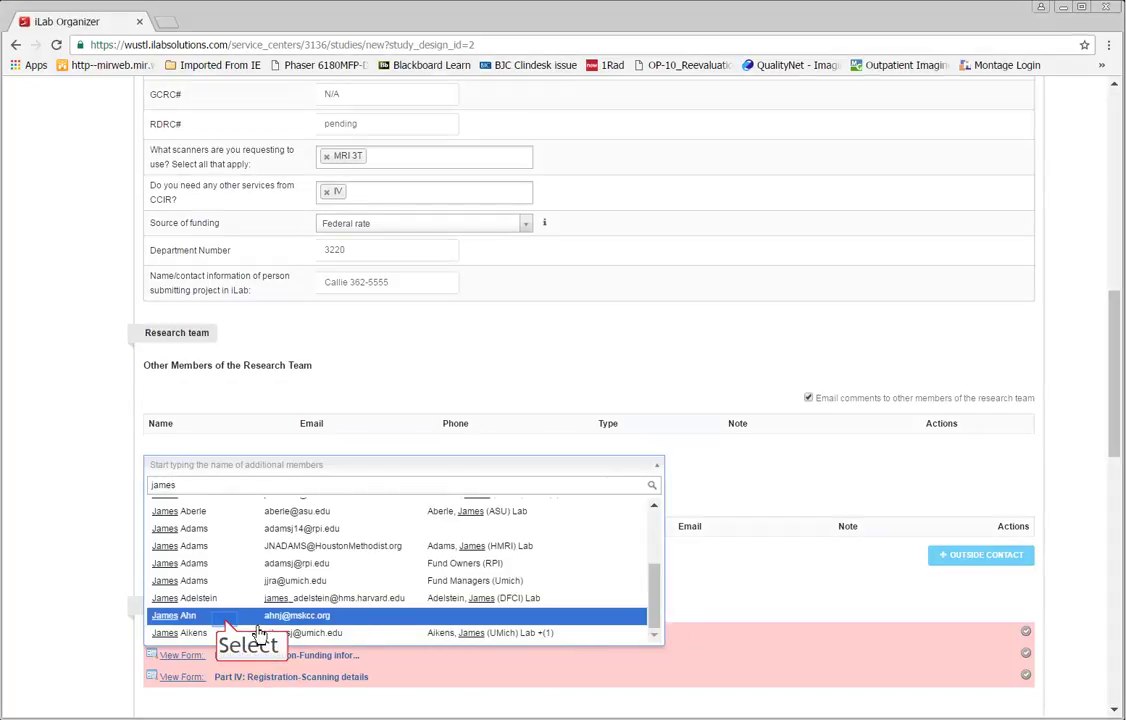
left_click(228, 616)
scroll(430, 560, "down", 1)
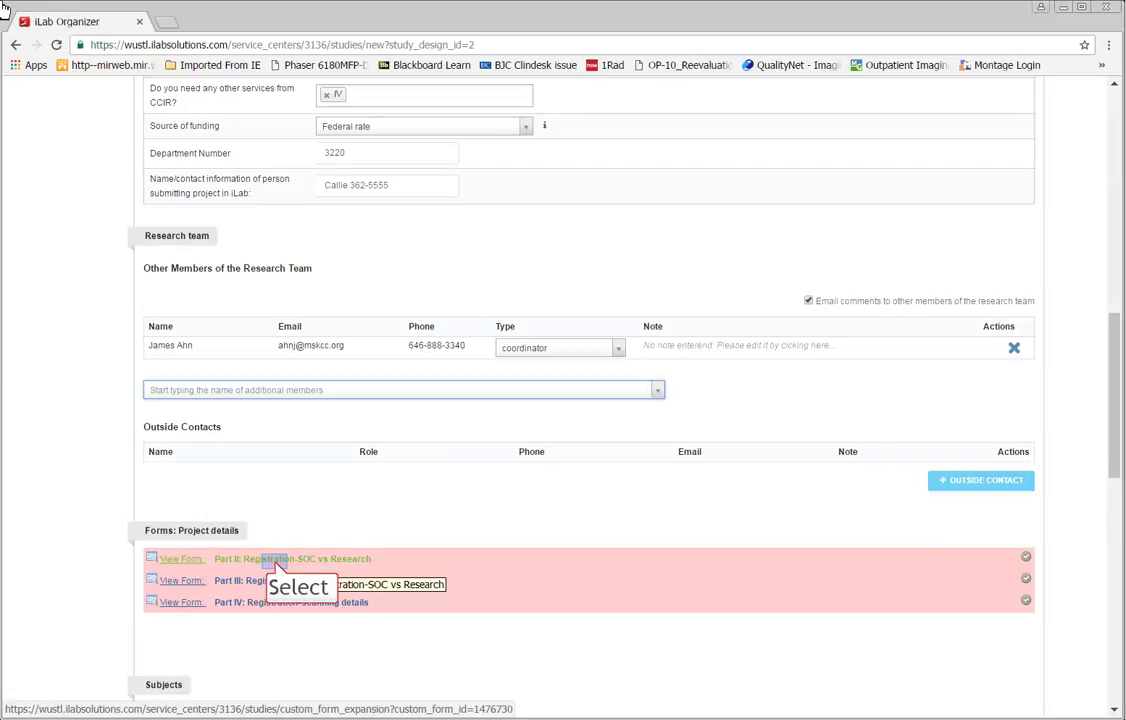
Step: In Part II, mark 100% Research scans and answer No to Clindesk upload and reviewing radiologist
left_click(244, 560)
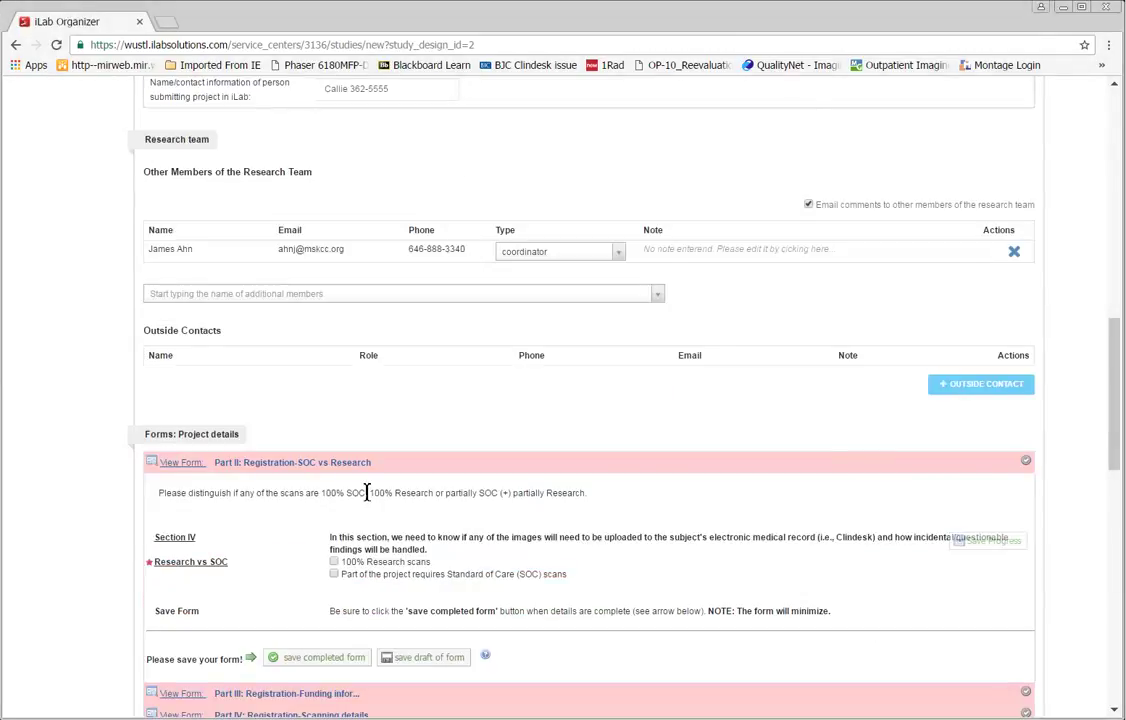
scroll(367, 492, "down", 1)
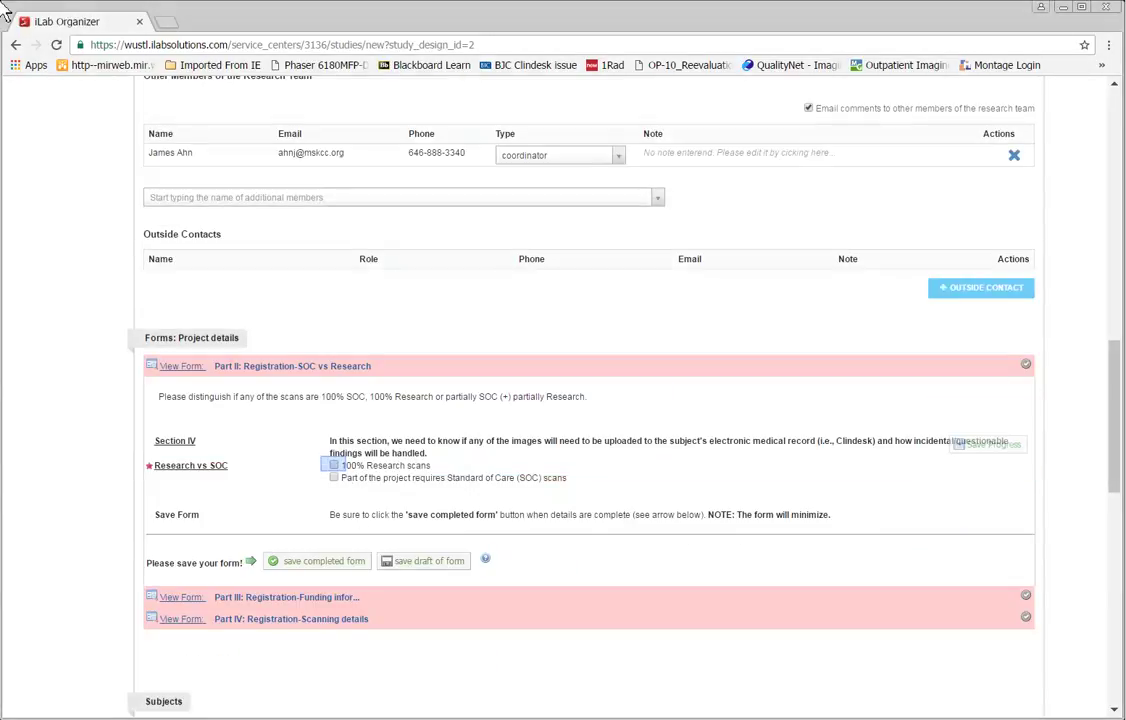
left_click(334, 466)
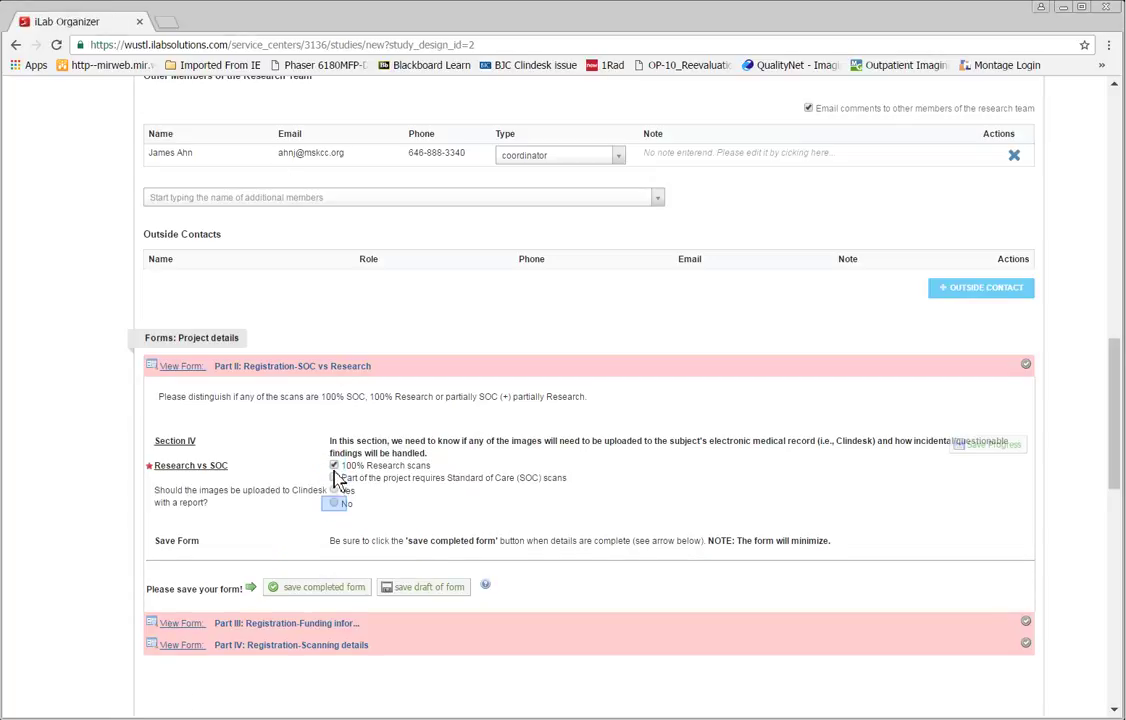
left_click(334, 503)
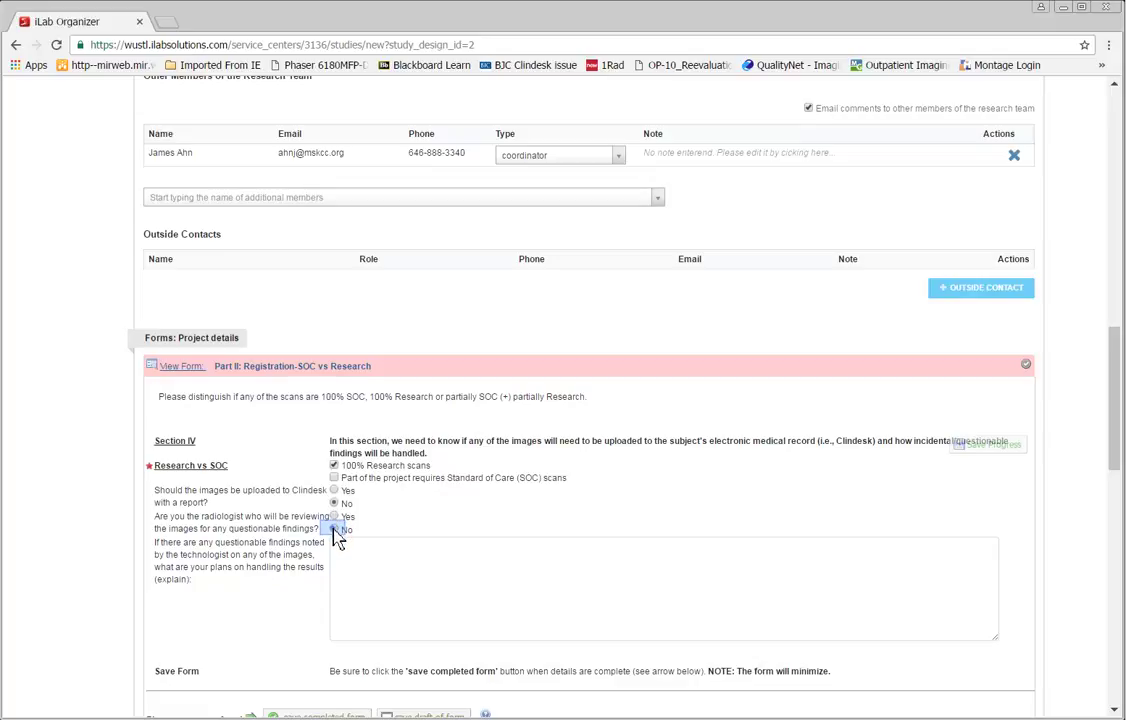
left_click(334, 529)
Step: Enter 'Collaborating Radiologist' as reviewer and 'Clinical reading' for findings, then save Part II
type("Col")
scroll(335, 530, "down", 1)
type("laborating")
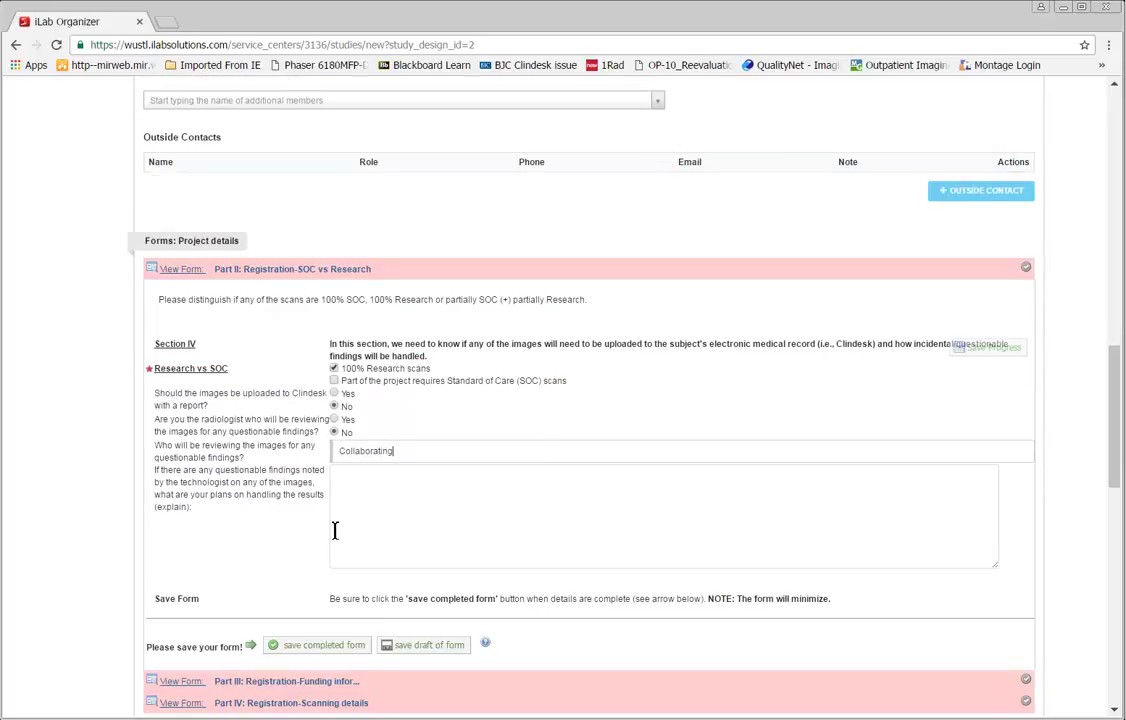
type(" Radiologist")
key("Tab")
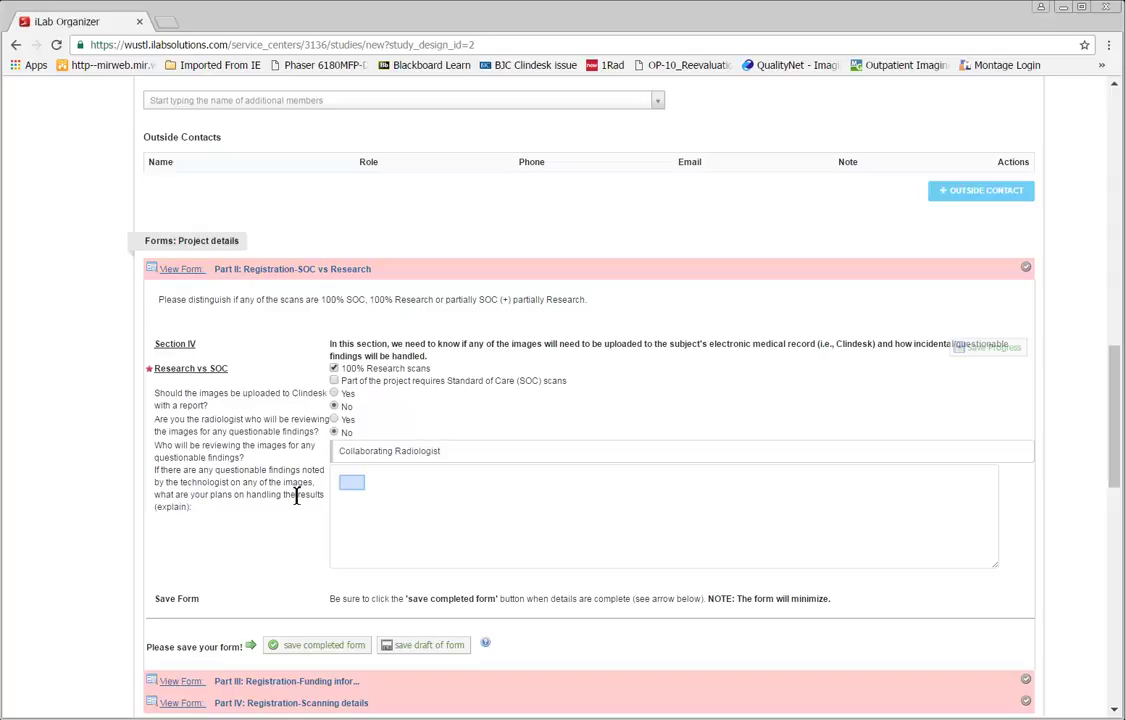
left_click(353, 485)
type("Clinical reading")
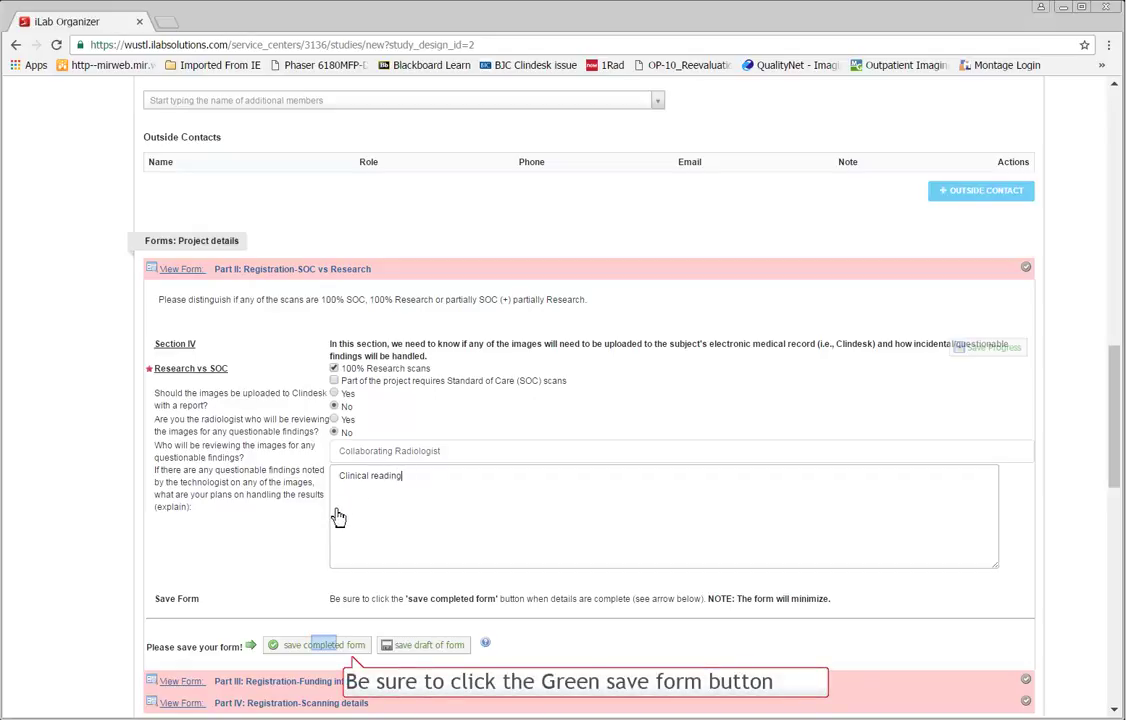
left_click(327, 645)
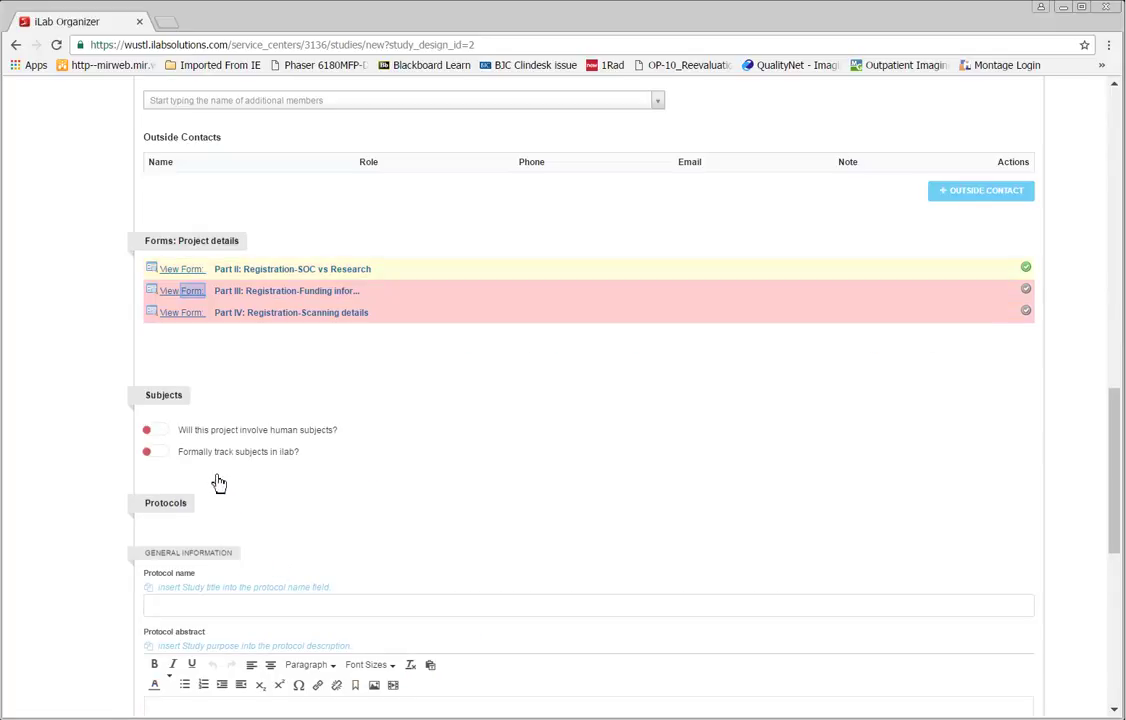
Step: In Part III, enter department Neuroradiology, 3220, federally funded, with the grant awarded
left_click(196, 296)
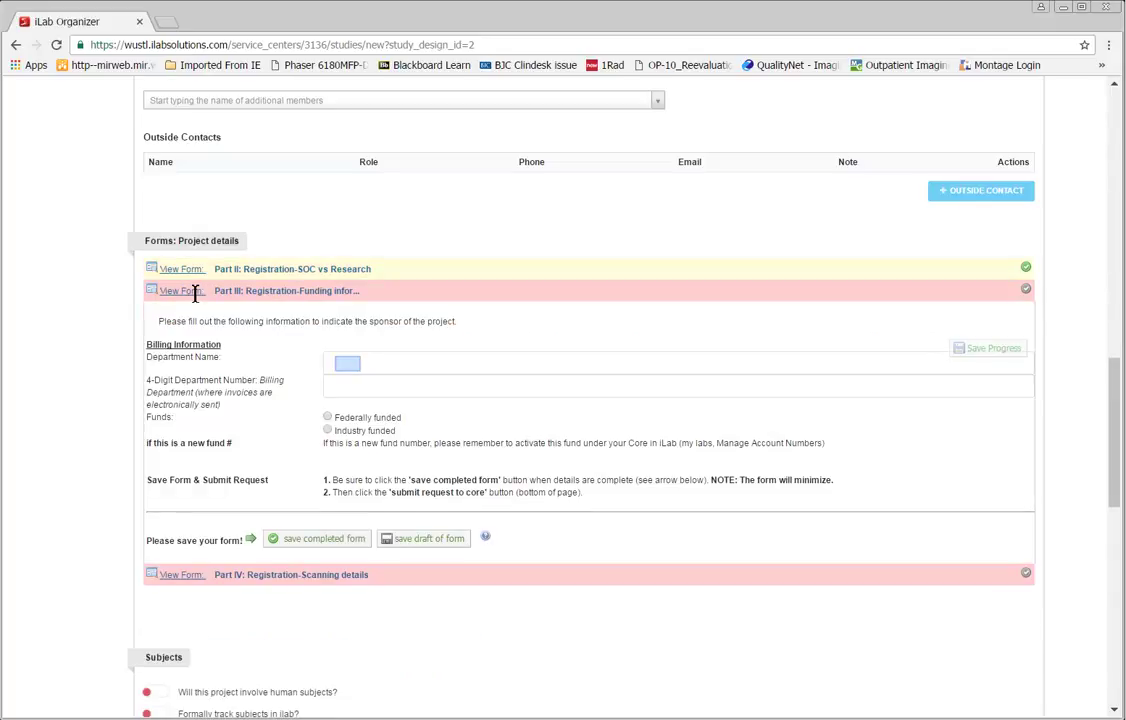
left_click(350, 366)
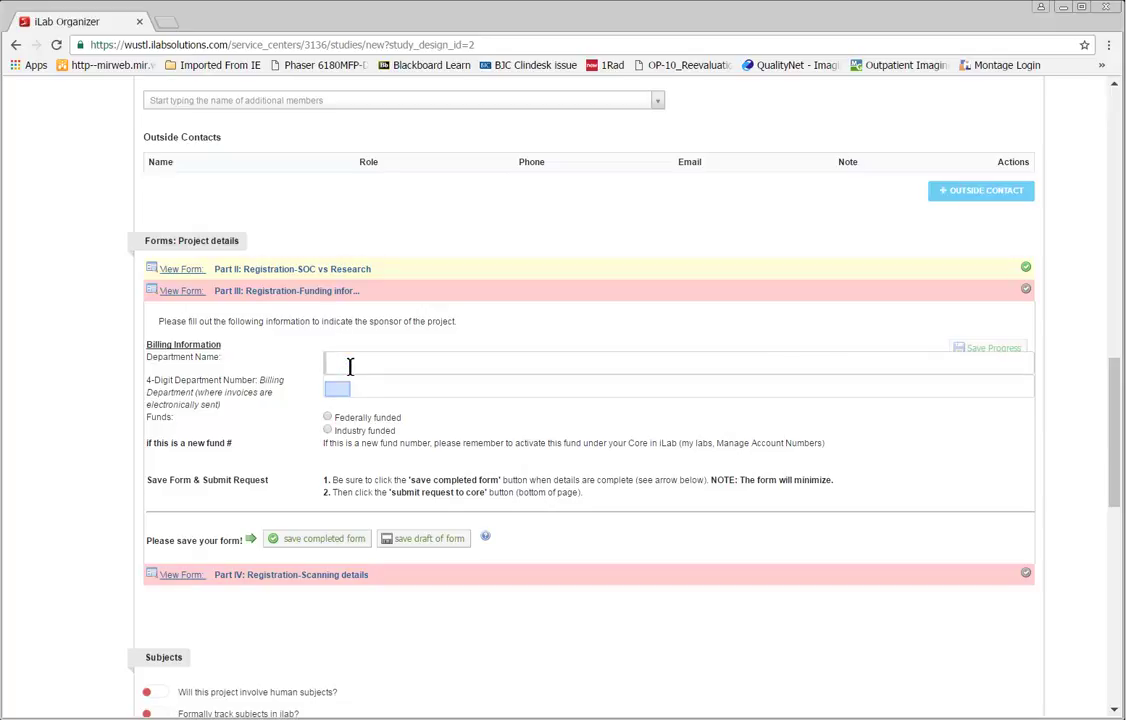
left_click(340, 390)
left_click(340, 366)
type("MIR")
type("roradiolog")
left_click(330, 415)
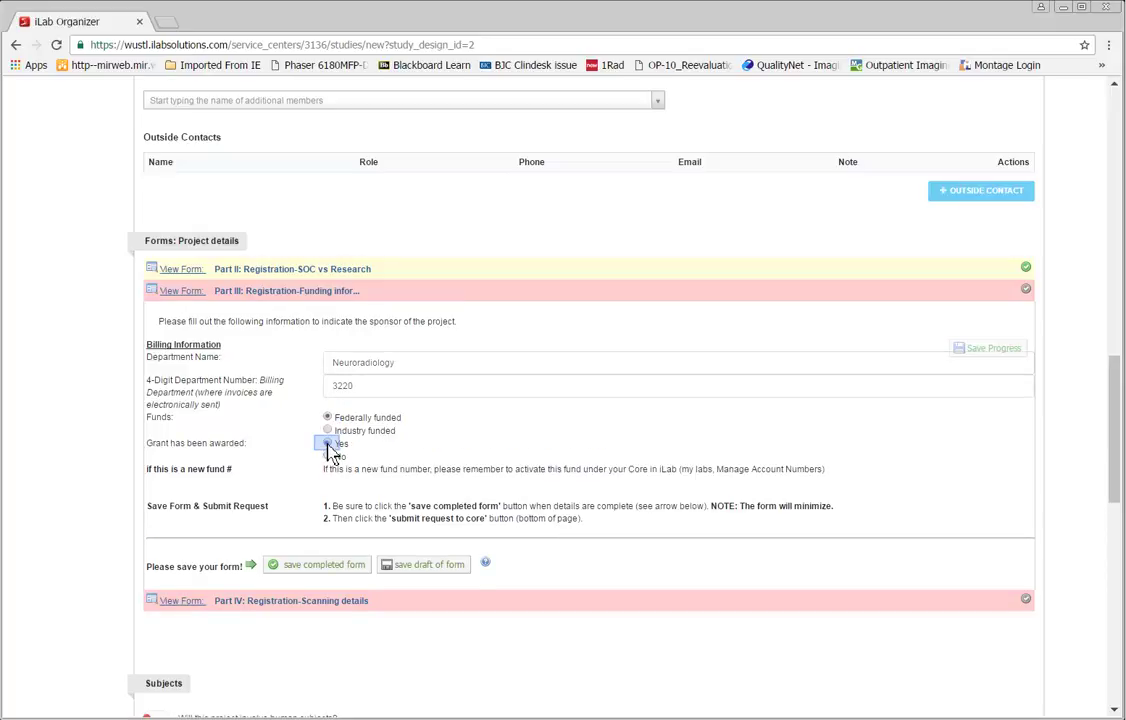
left_click(328, 444)
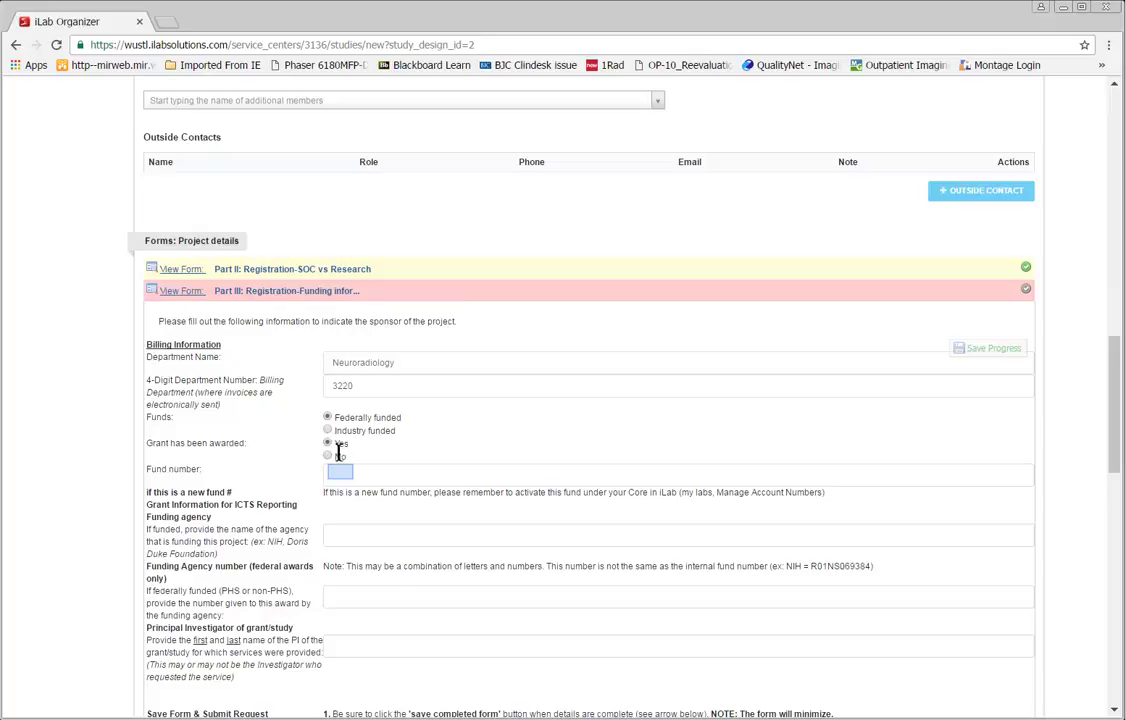
Step: Enter fund number 'pending', agency NIH and the grant's PI, then save Part III
type("pending")
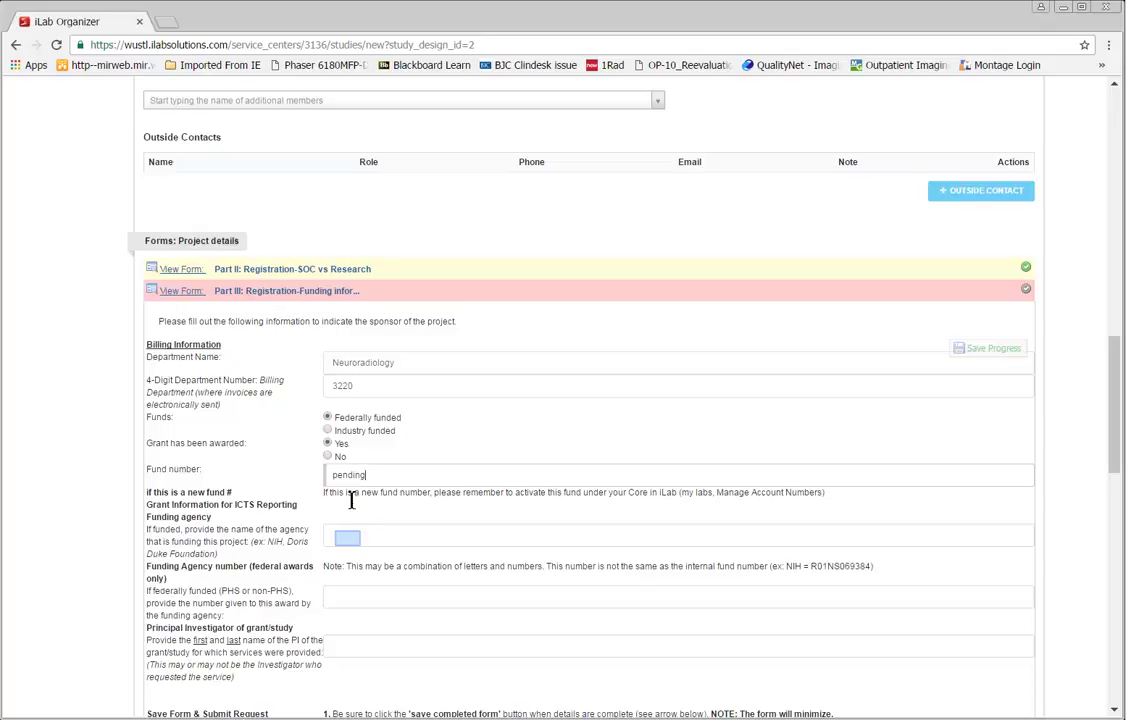
left_click(350, 540)
type("NIH")
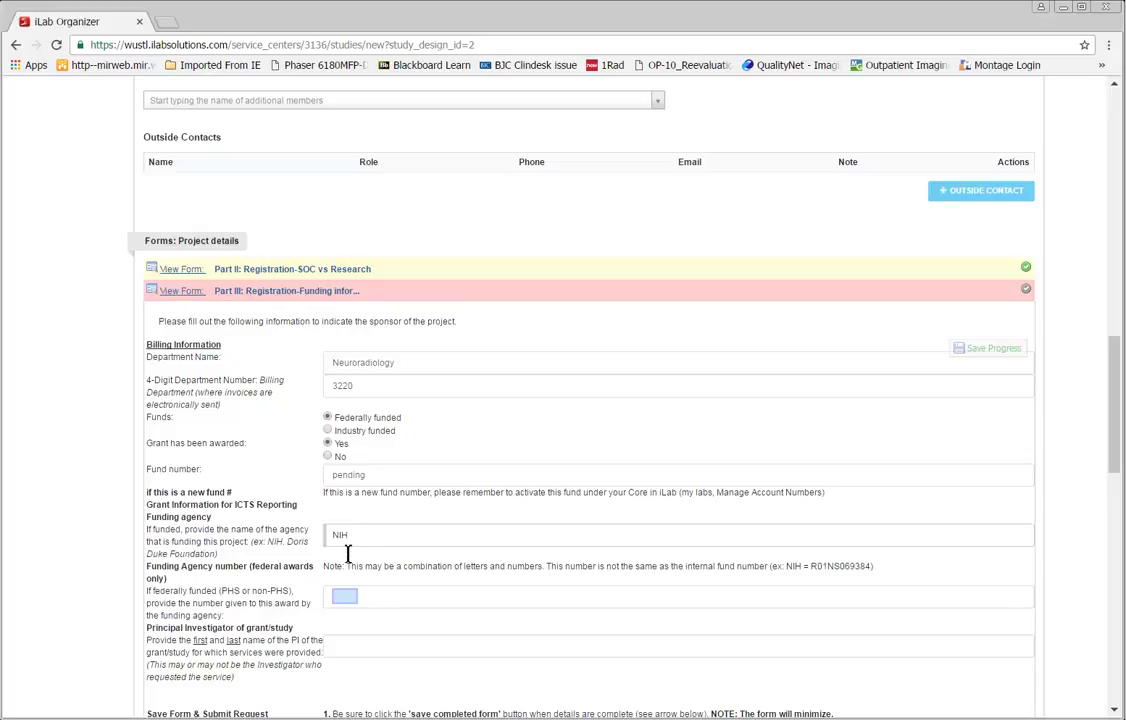
scroll(346, 598, "down", 1)
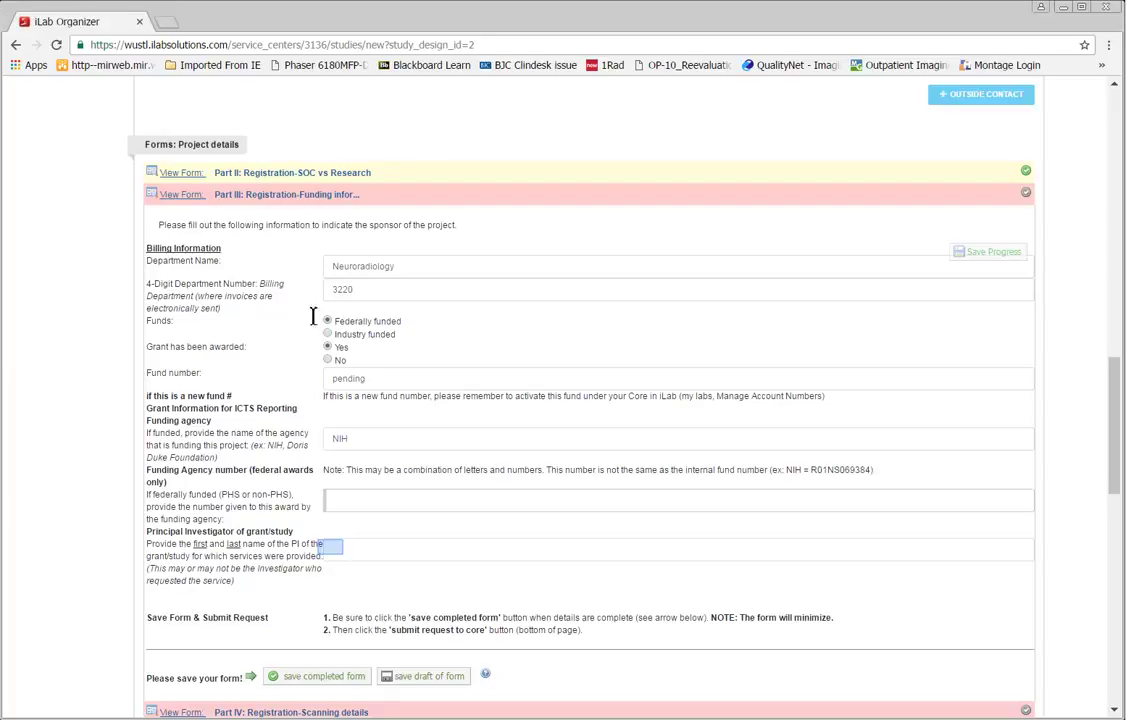
left_click(335, 557)
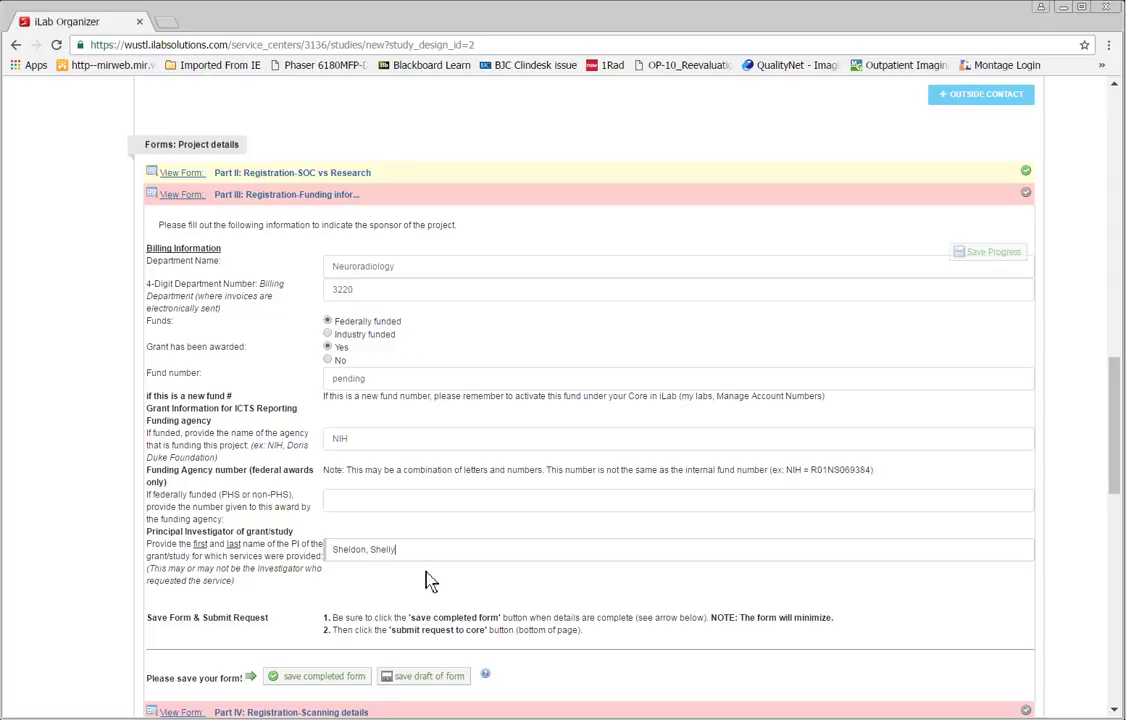
scroll(431, 585, "down", 2)
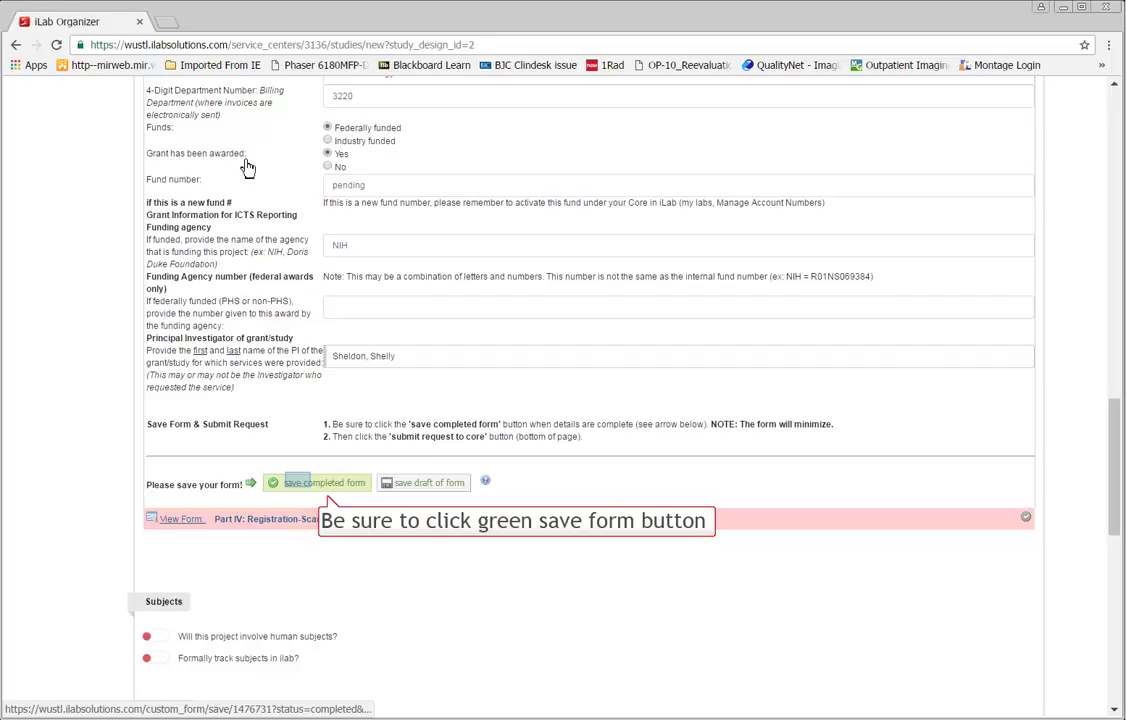
left_click(300, 485)
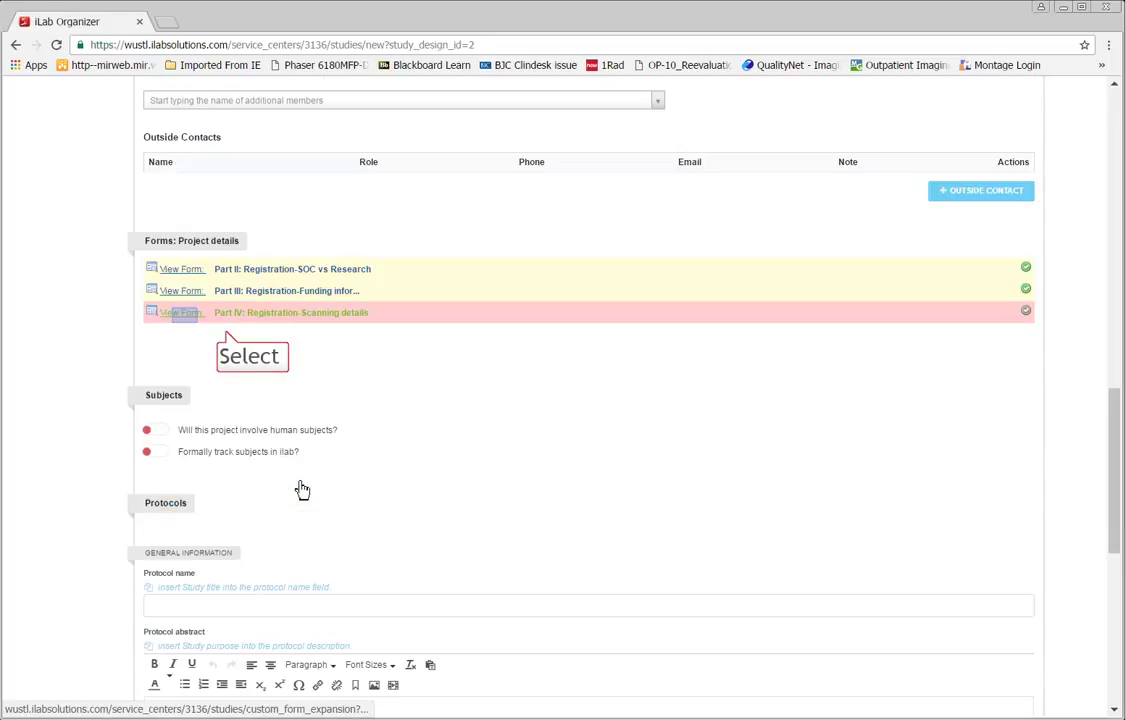
Step: In Part IV, request the MRI 3T scanner with Multihance contrast
left_click(186, 318)
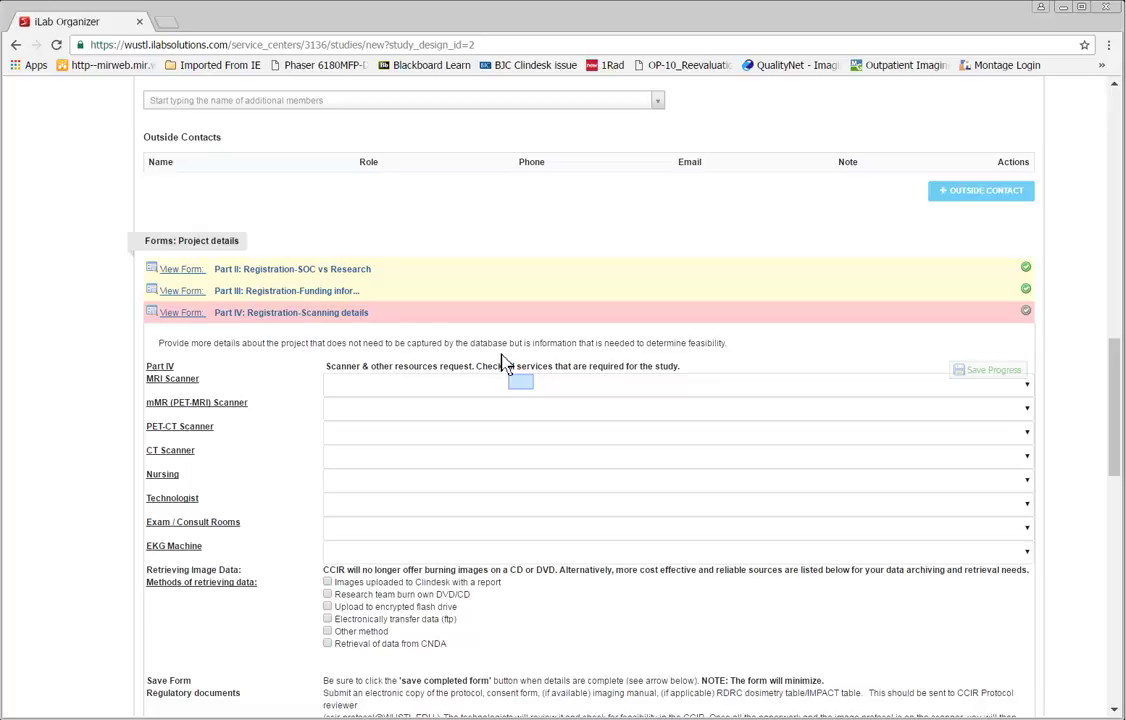
left_click(524, 388)
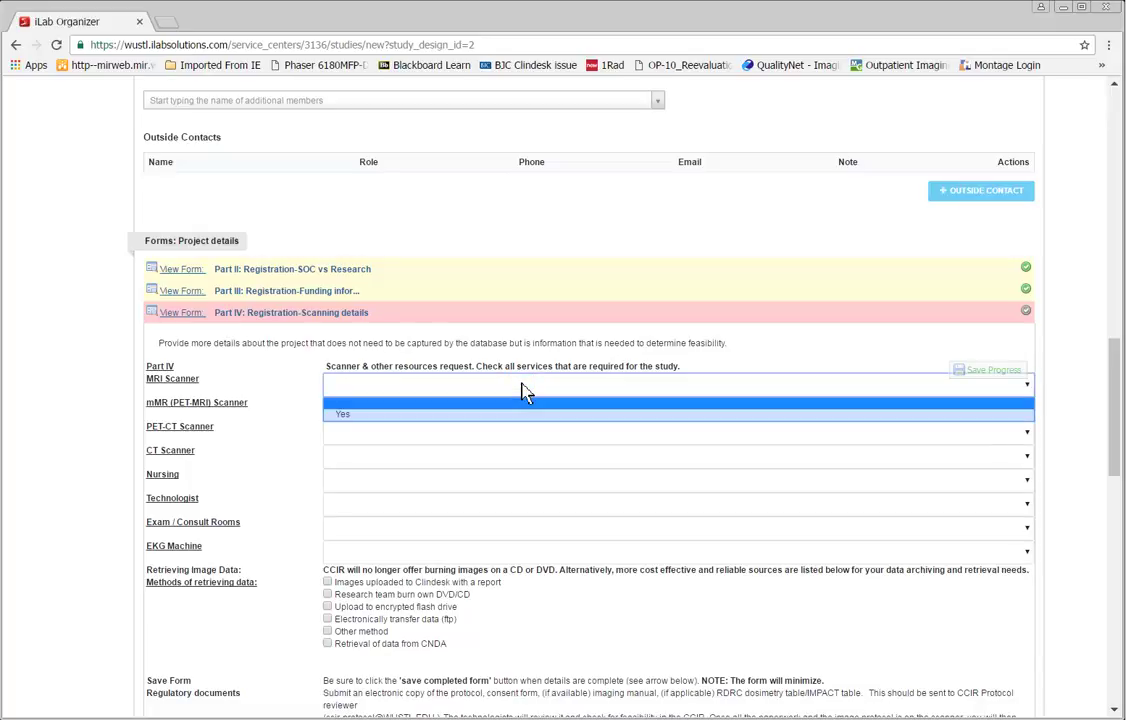
left_click(370, 415)
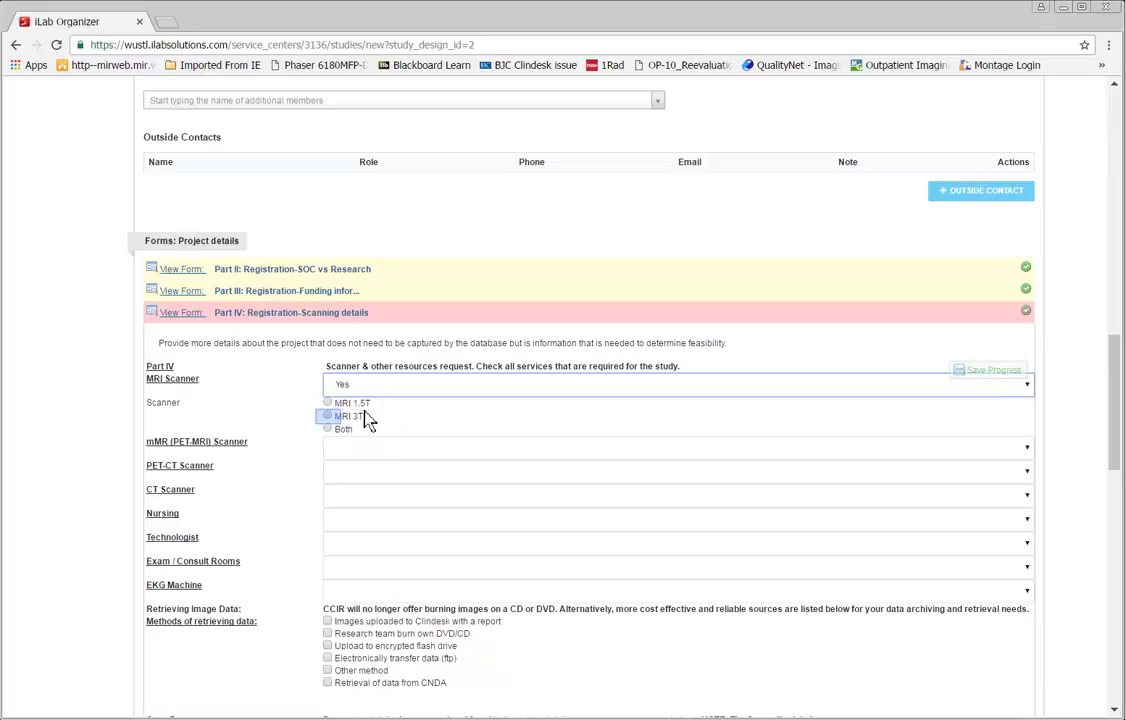
left_click(329, 418)
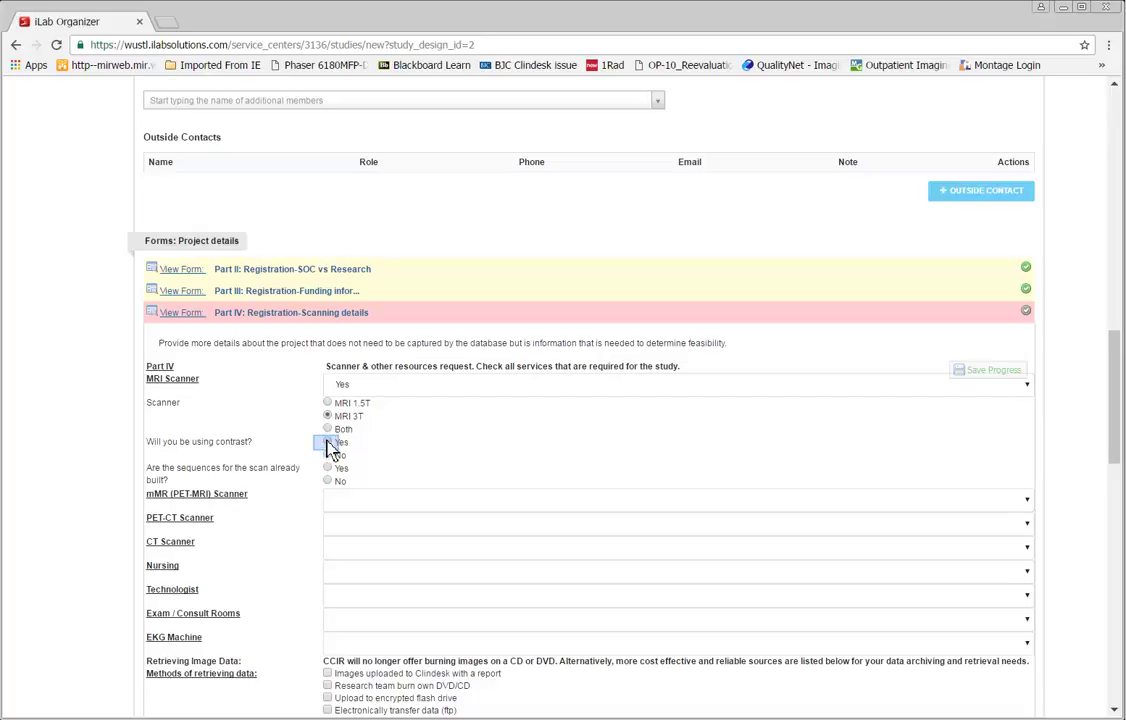
left_click(328, 445)
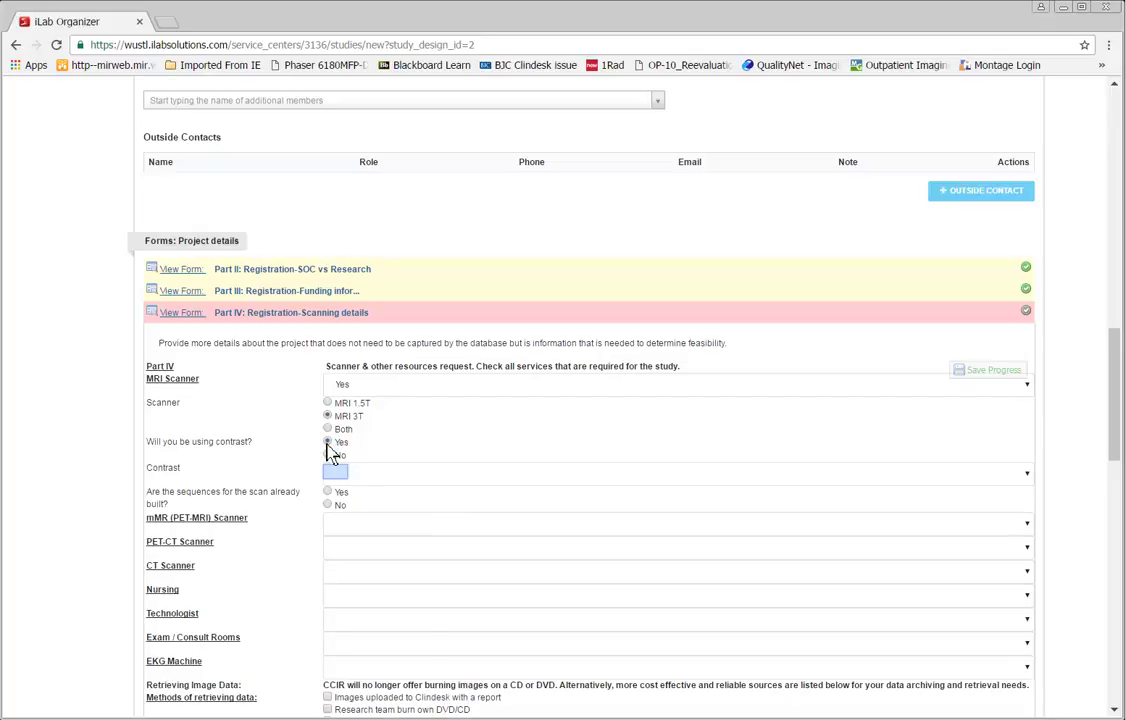
left_click(336, 474)
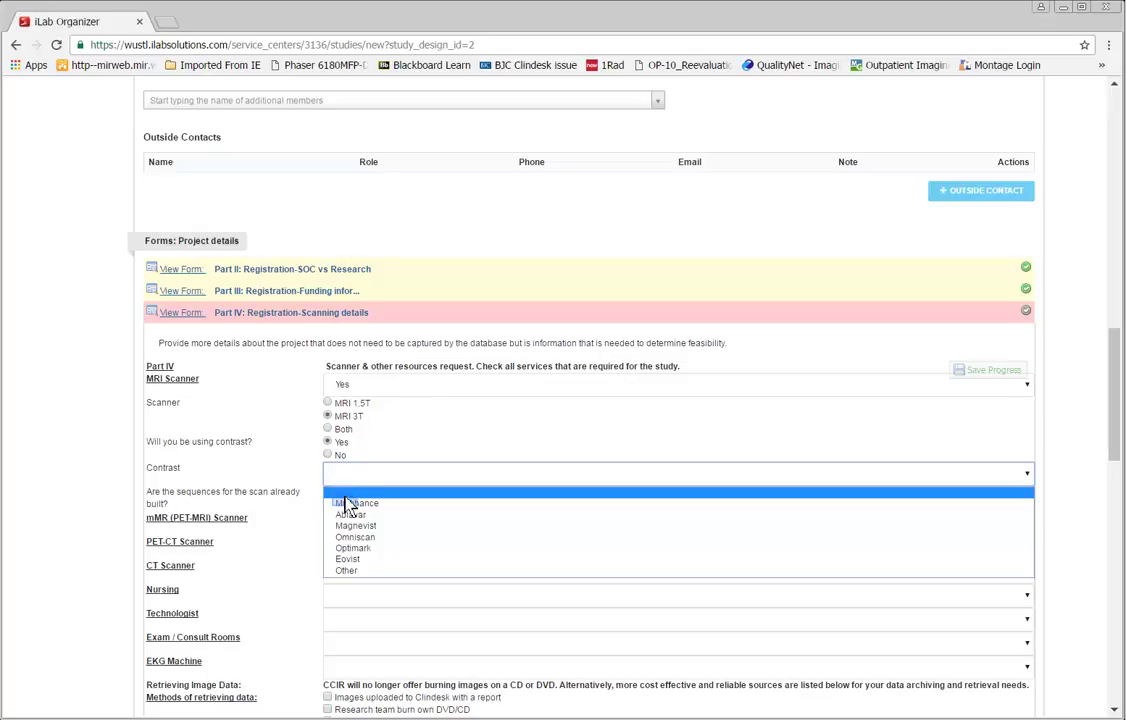
left_click(347, 504)
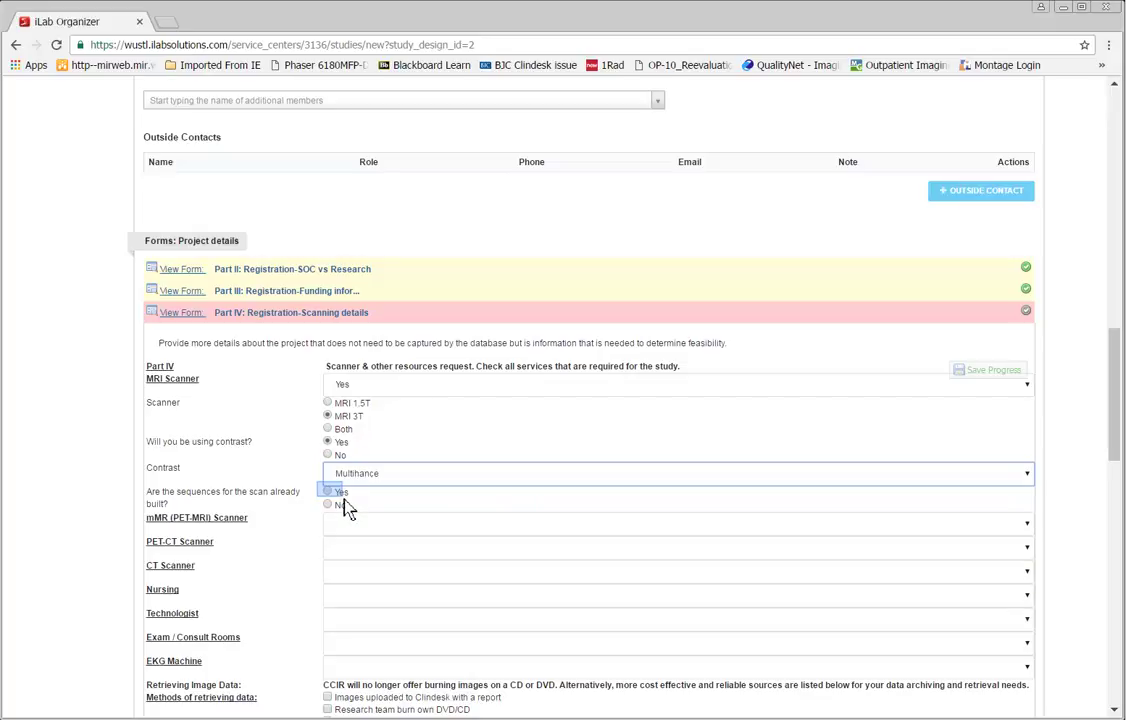
Step: Mark sequences as already built at CCIR number 236 and request retrieval of data from CNDA
left_click(329, 493)
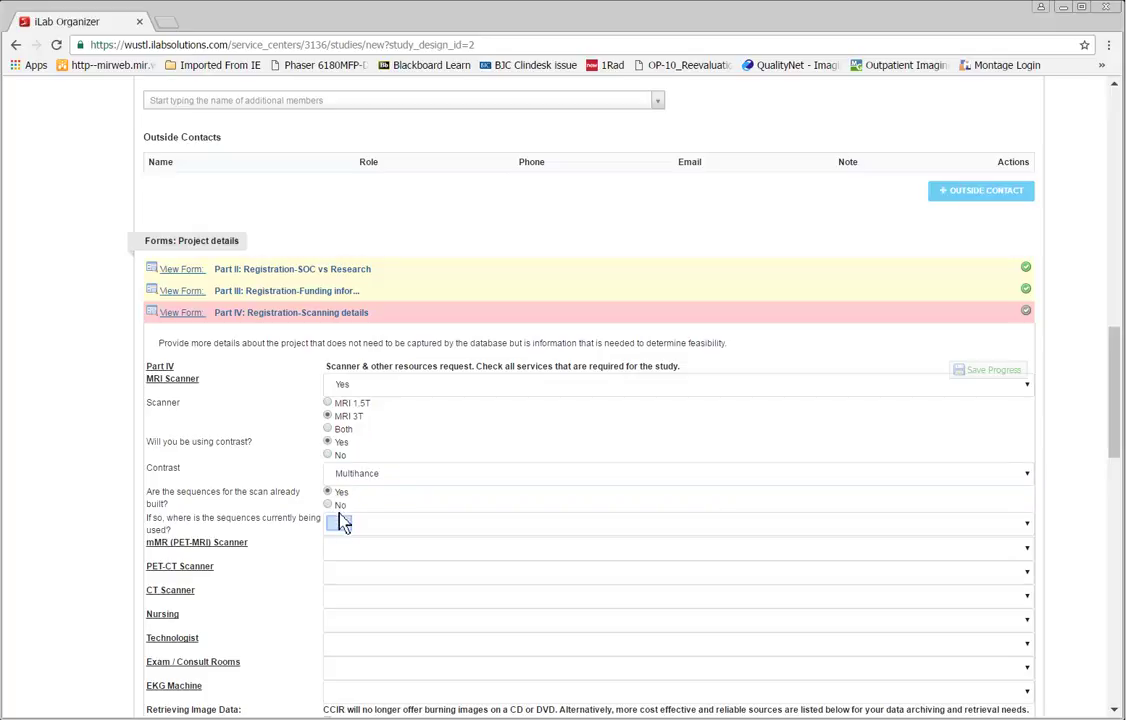
left_click(341, 528)
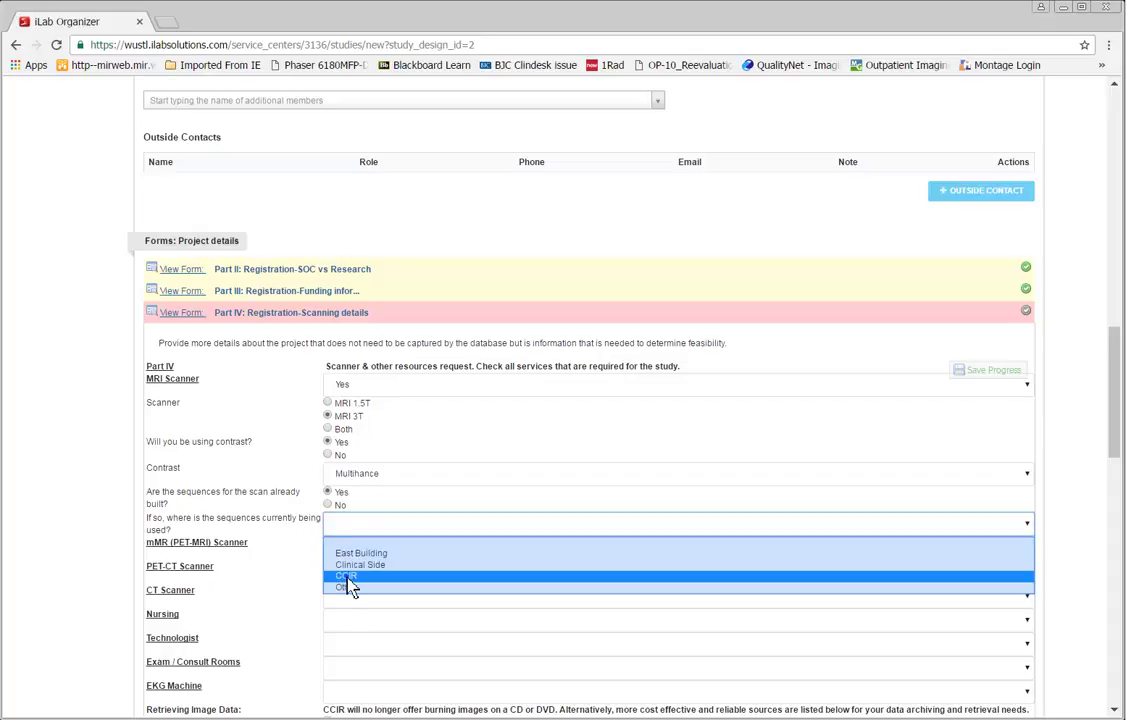
left_click(347, 577)
left_click(352, 546)
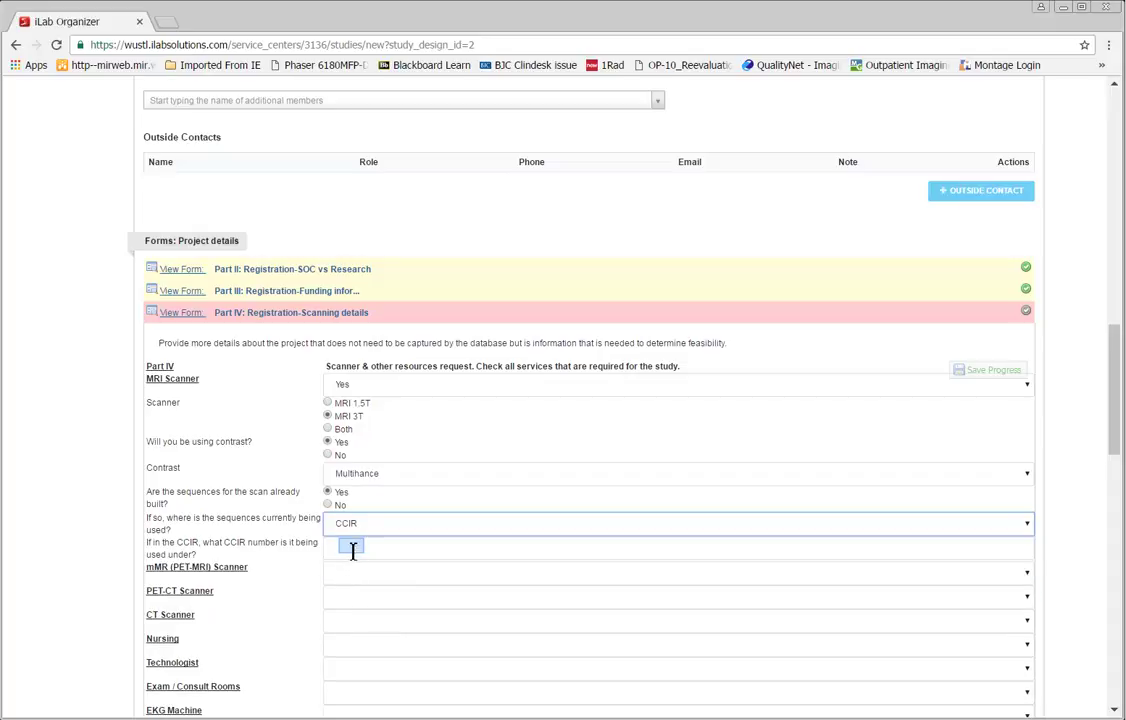
type("236")
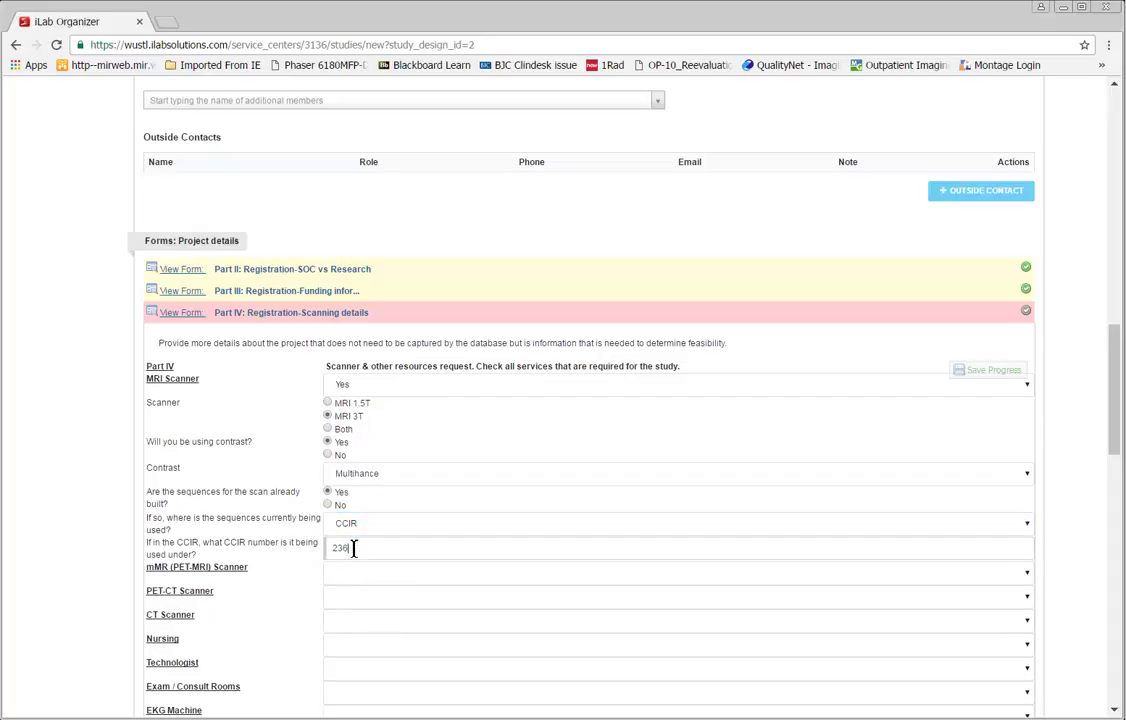
scroll(287, 541, "down", 2)
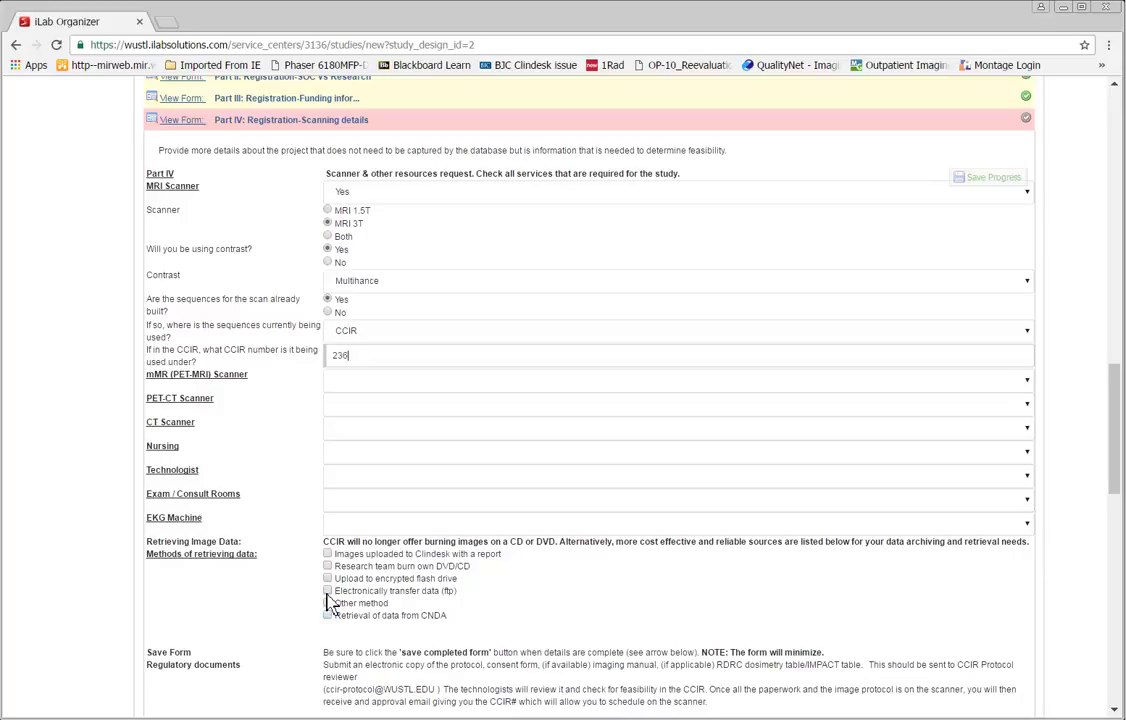
left_click(327, 616)
scroll(290, 570, "down", 2)
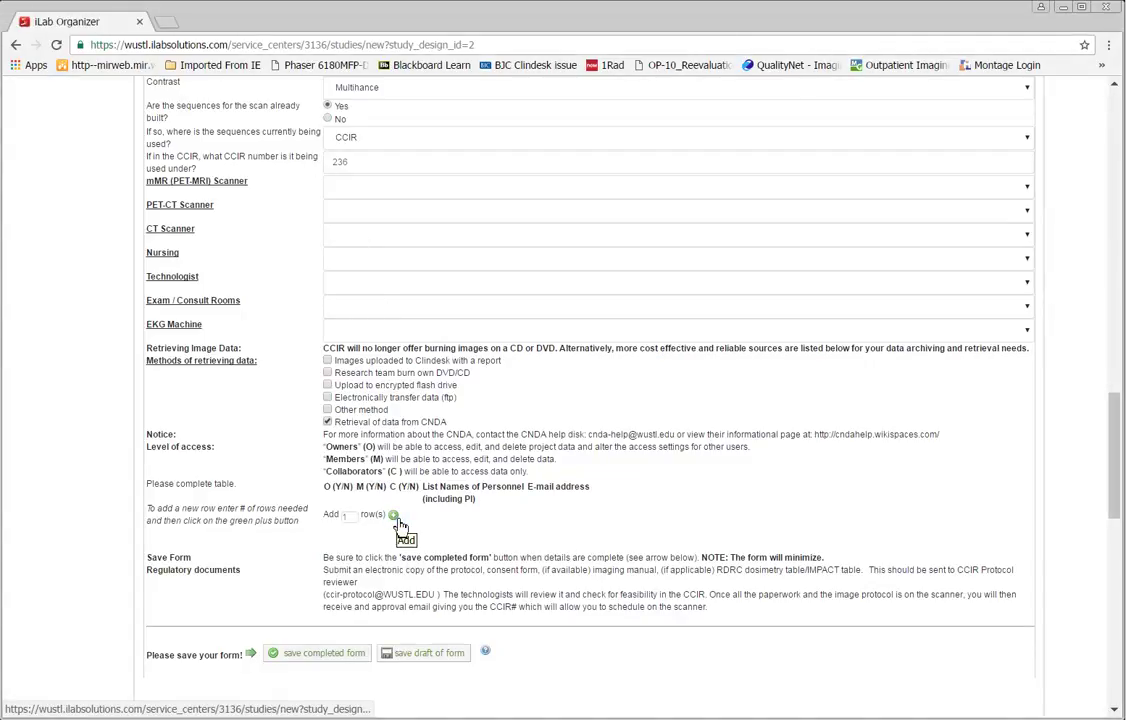
Step: Add a personnel access row with 'y' under O and the coordinator's name and e-mail
left_click(394, 515)
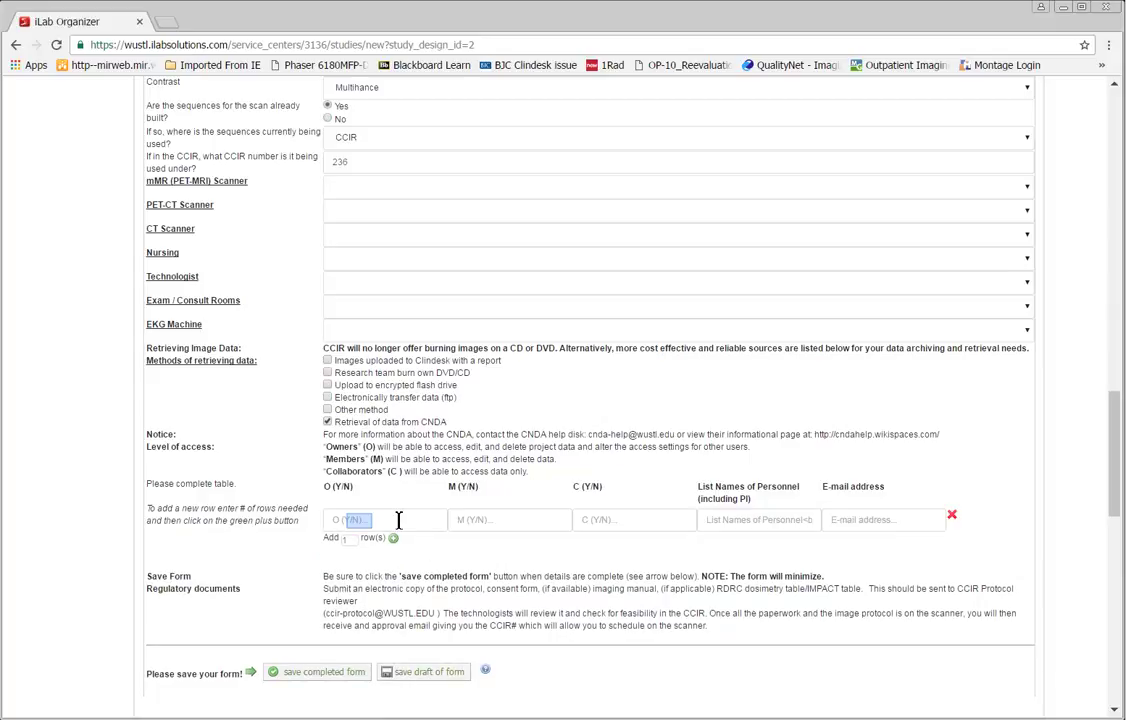
type("y")
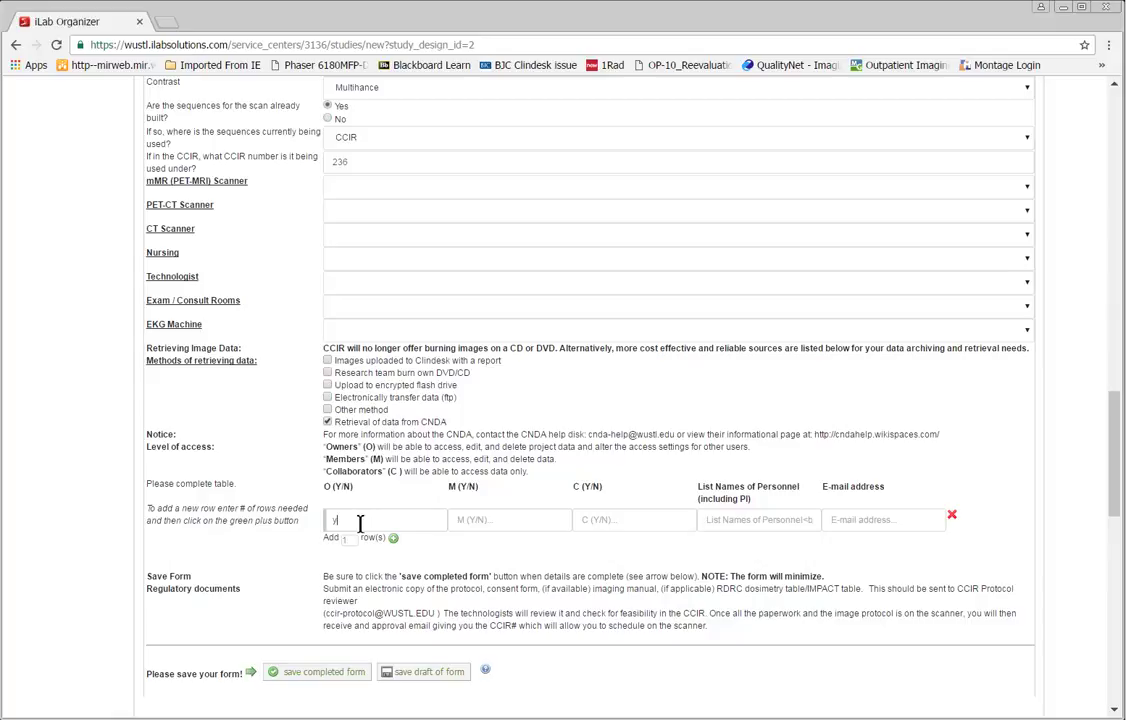
key("Tab")
key("Tab")
key("Tab")
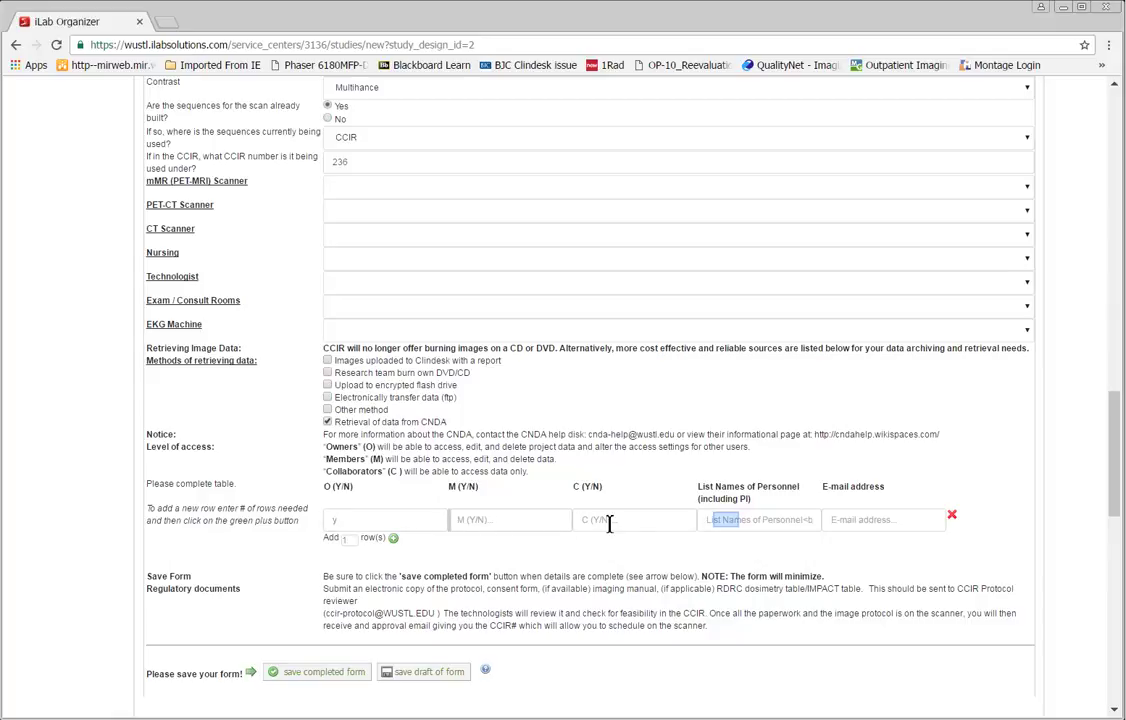
type("Callie Coordinator")
key("Tab")
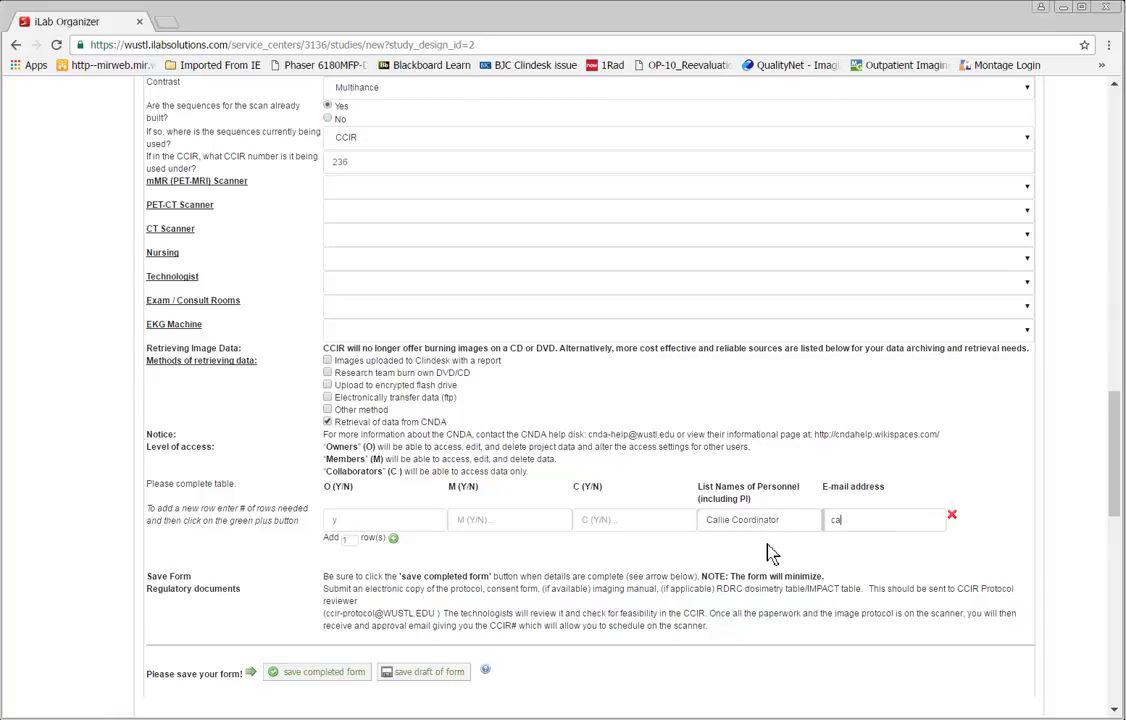
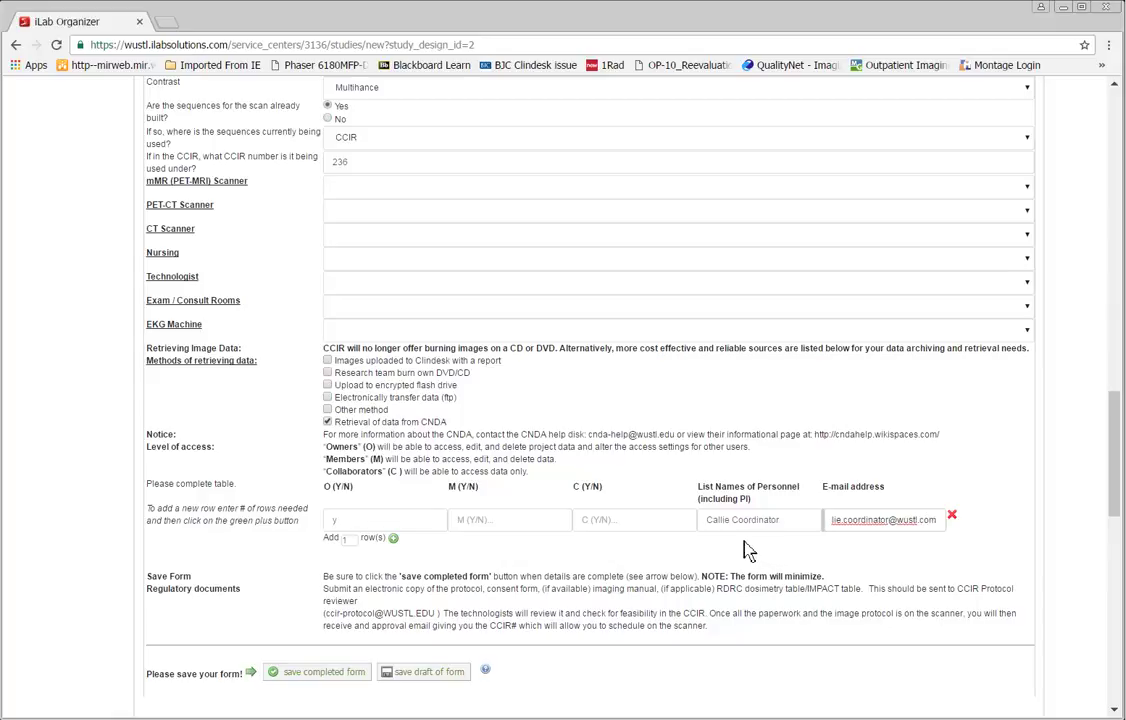
Step: Save the Part IV scanning details form as completed
scroll(600, 560, "down", 1)
left_click(362, 576)
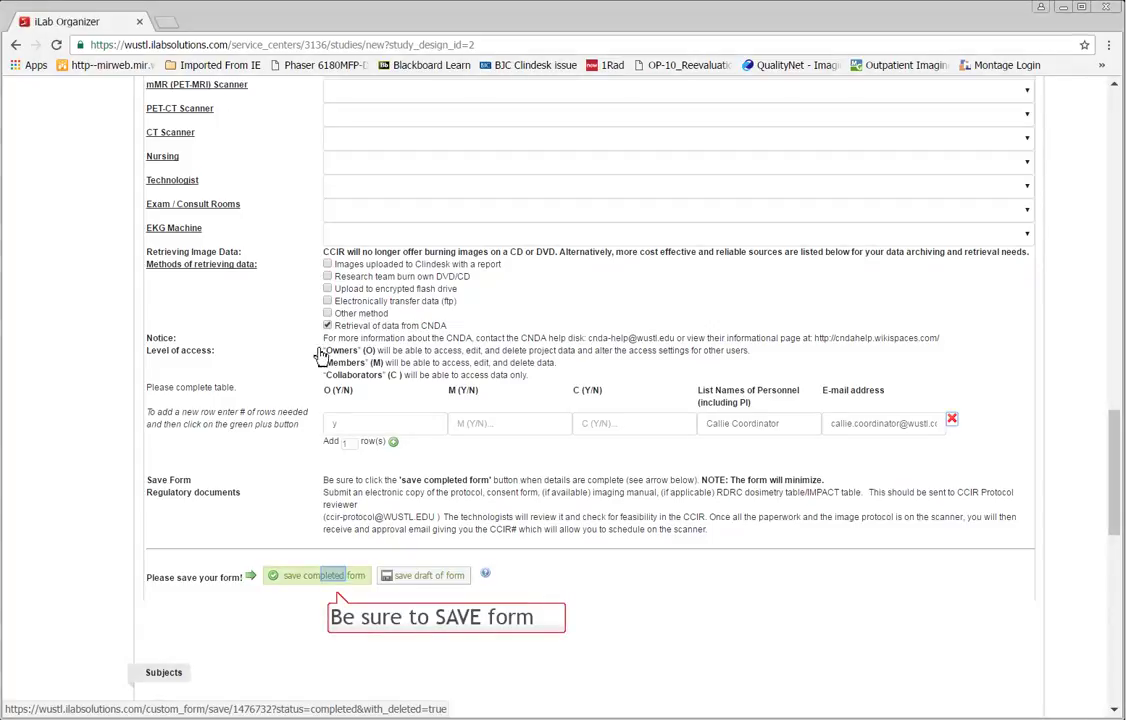
left_click(337, 578)
scroll(364, 370, "up", 4)
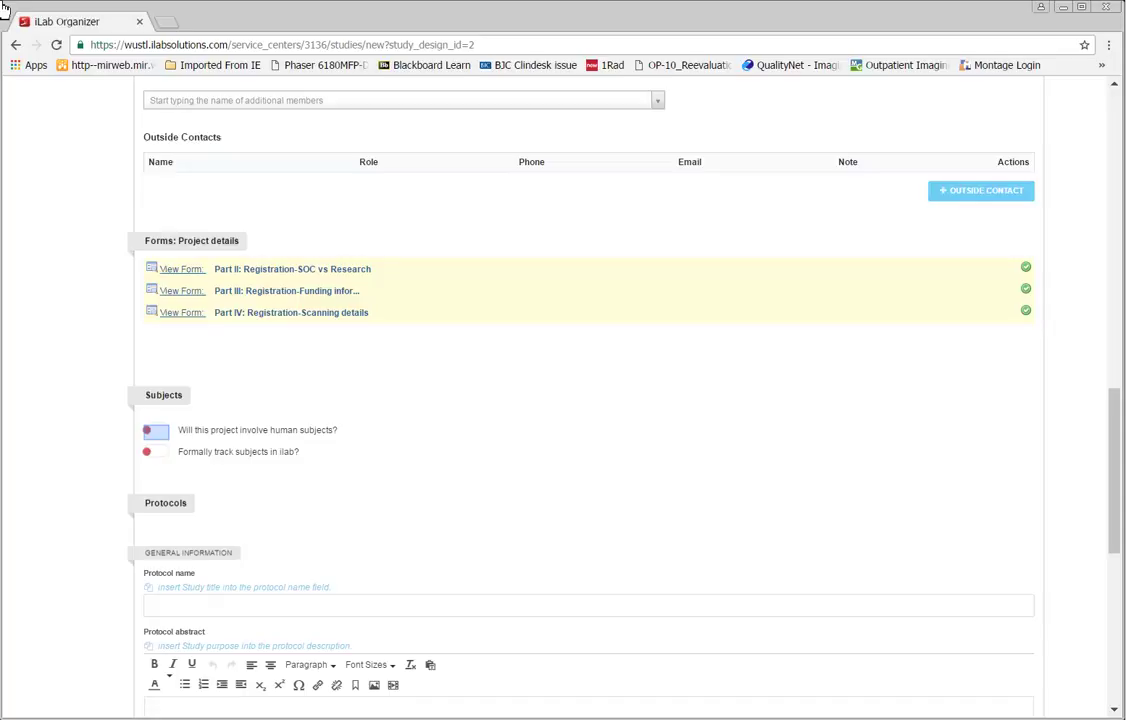
Step: Mark the project as involving human subjects and turn on formal subject tracking
left_click(158, 438)
left_click(160, 440)
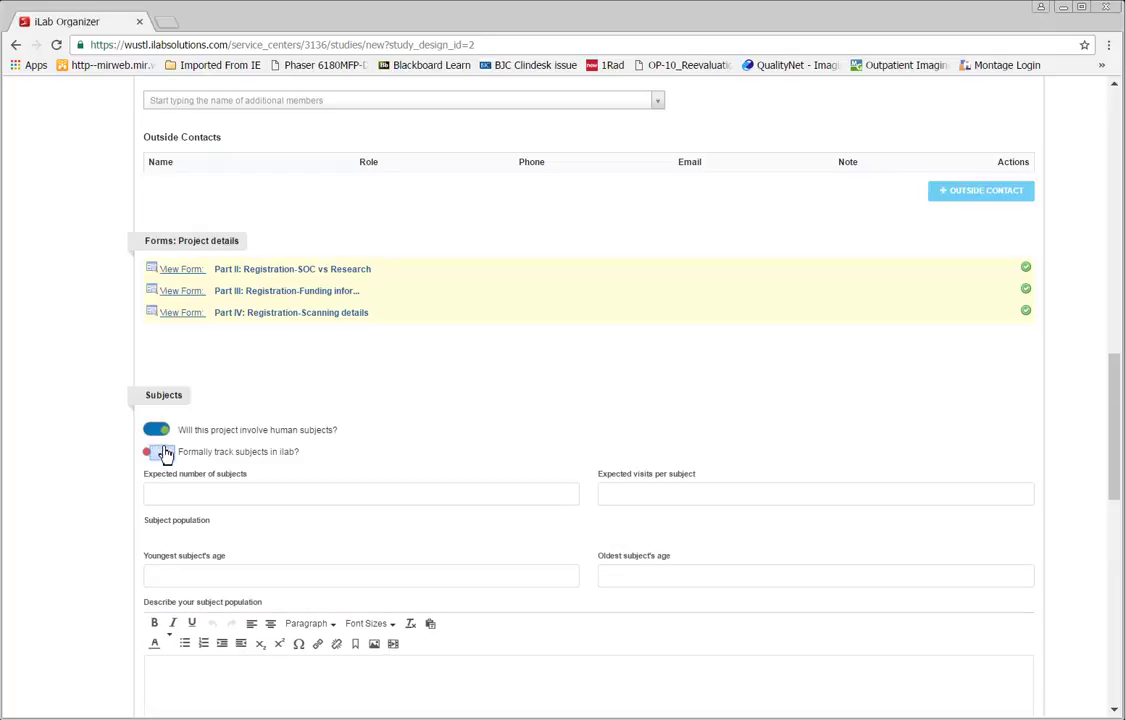
left_click(163, 454)
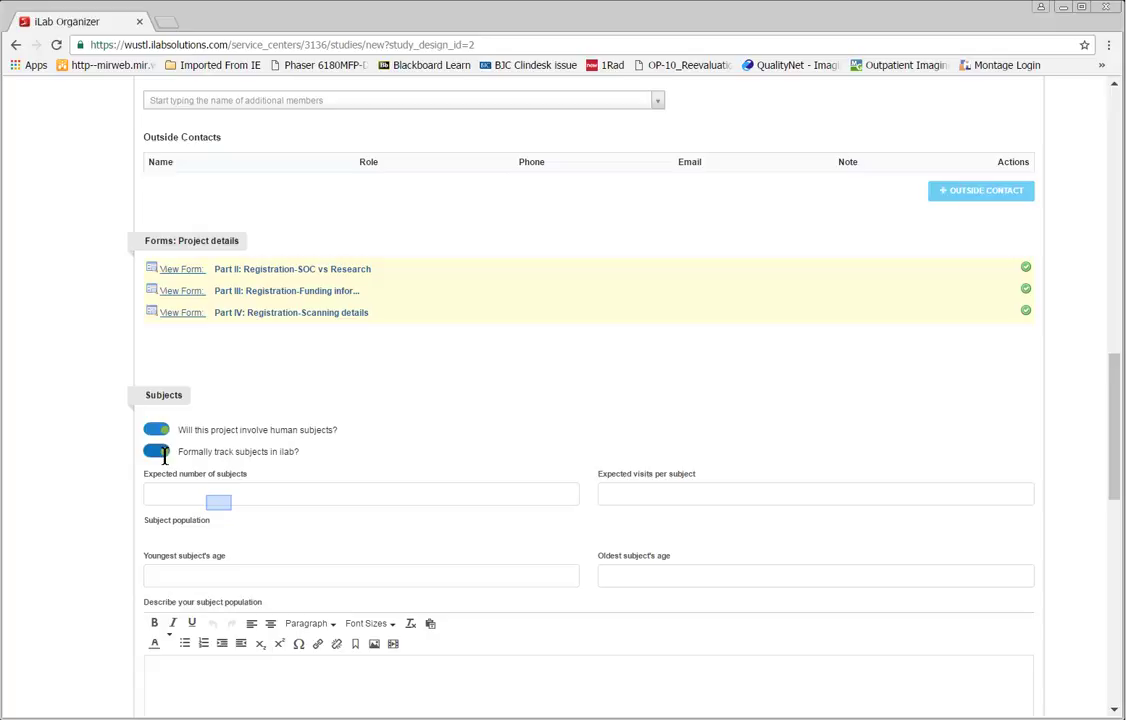
Step: Enter 100 subjects, 2 visits each, ages 18–140, population 'Participant's exhibiting early symptoms of Parkinson's'
left_click(221, 505)
type("100")
key("Tab")
type("2")
key("Tab")
type("18")
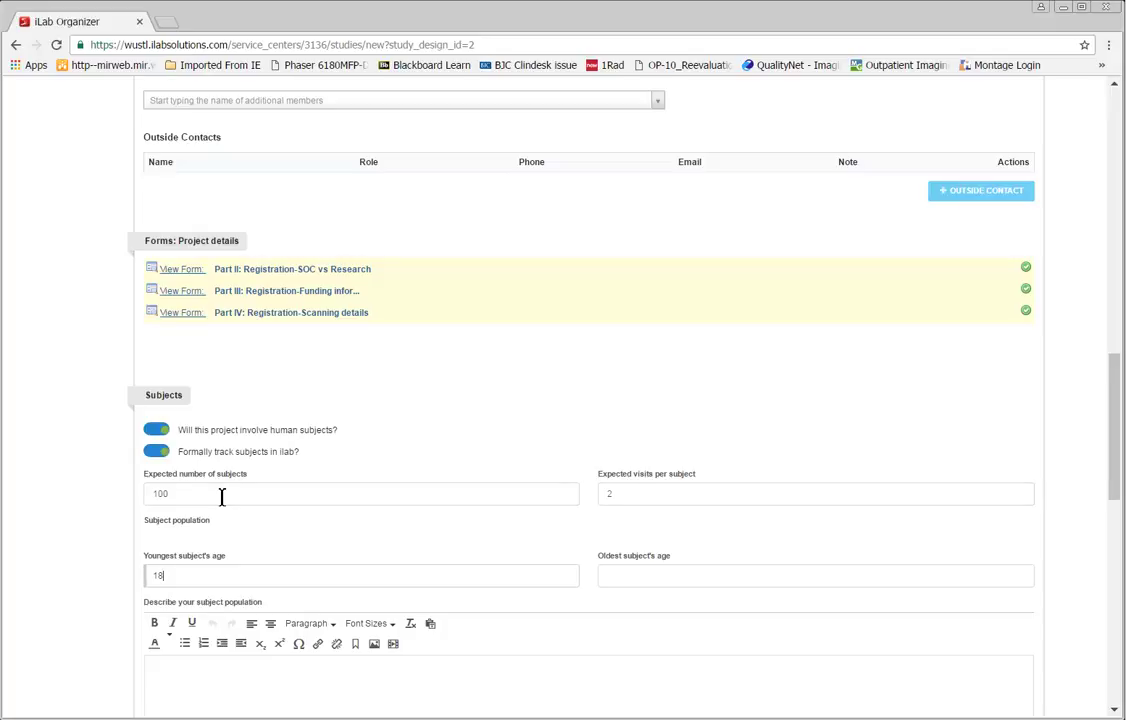
key("Tab")
type("140")
key("Tab")
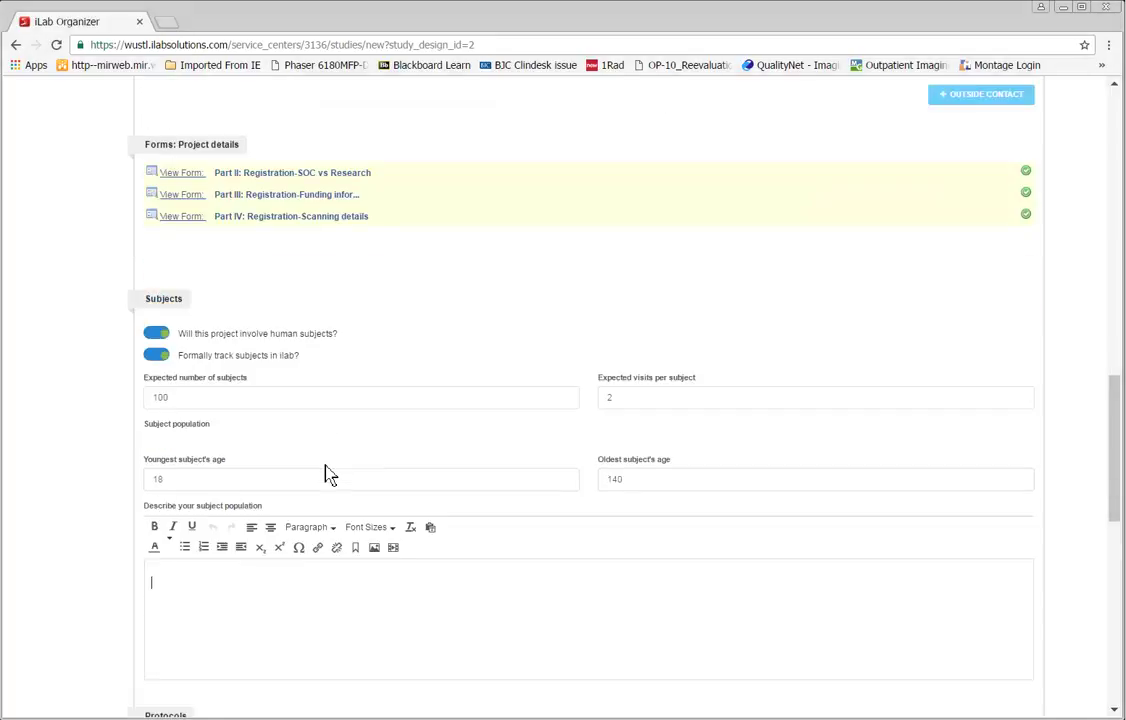
type("Parti")
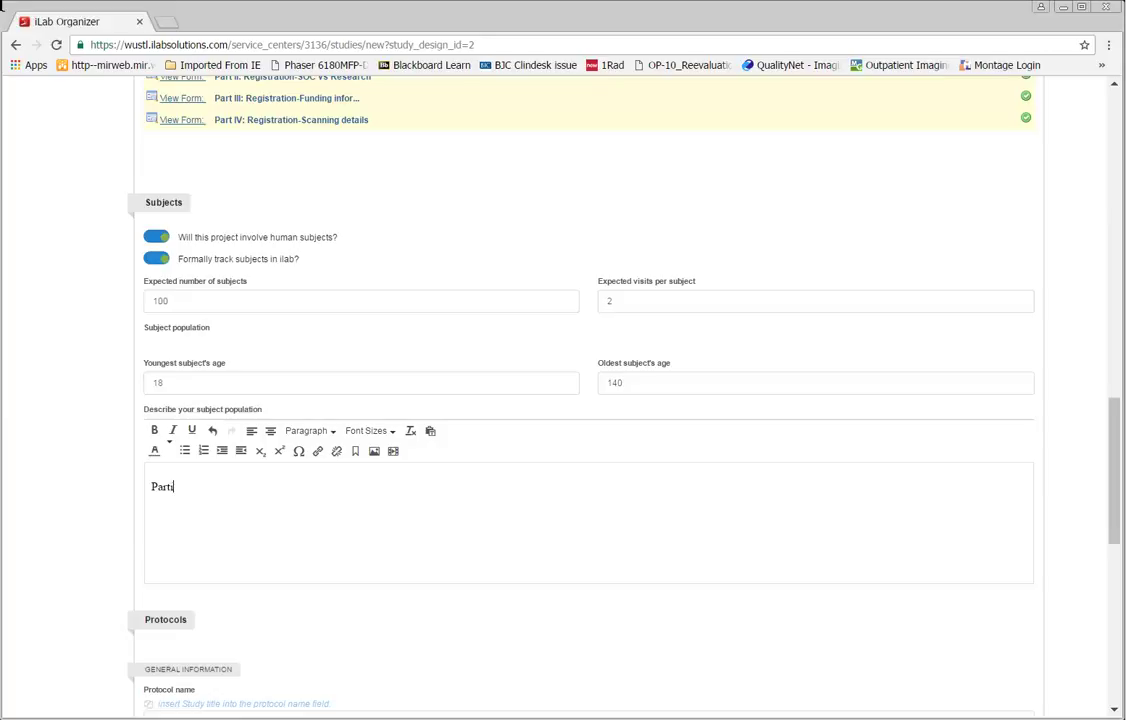
type("cipant's exhibiting early symptoms ")
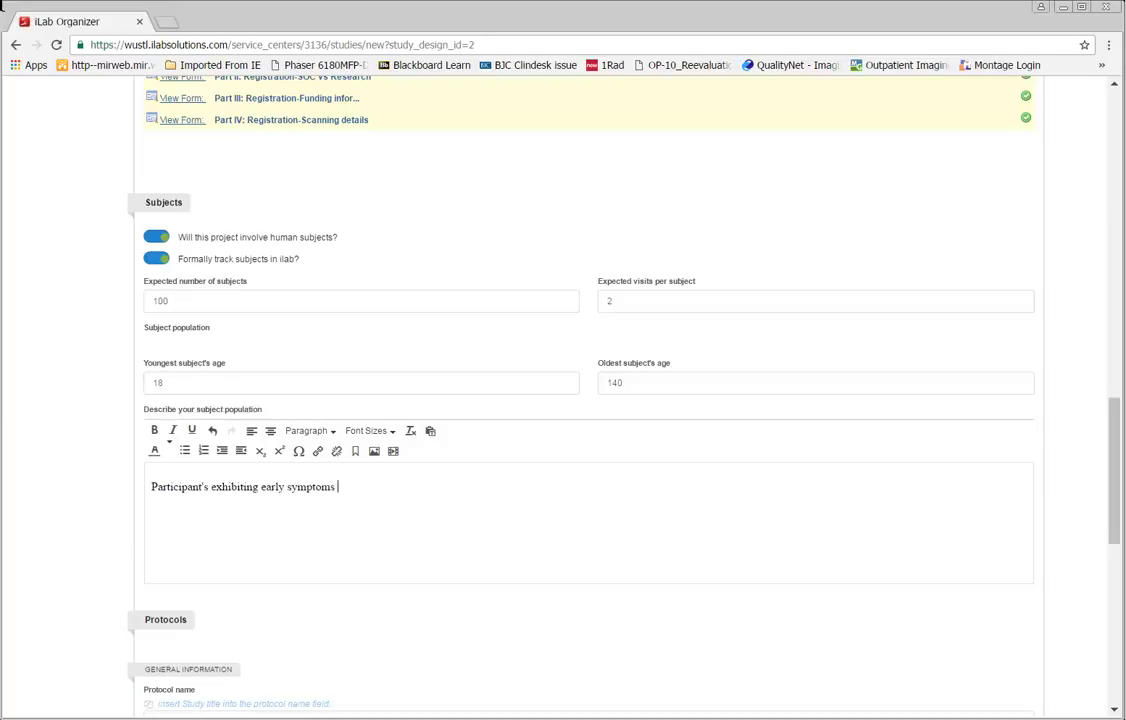
type("of Parkinson's")
scroll(437, 472, "down", 3)
Step: Name the protocol 'MRI Brain Parkinson's' and insert the study purpose as its abstract
left_click(240, 413)
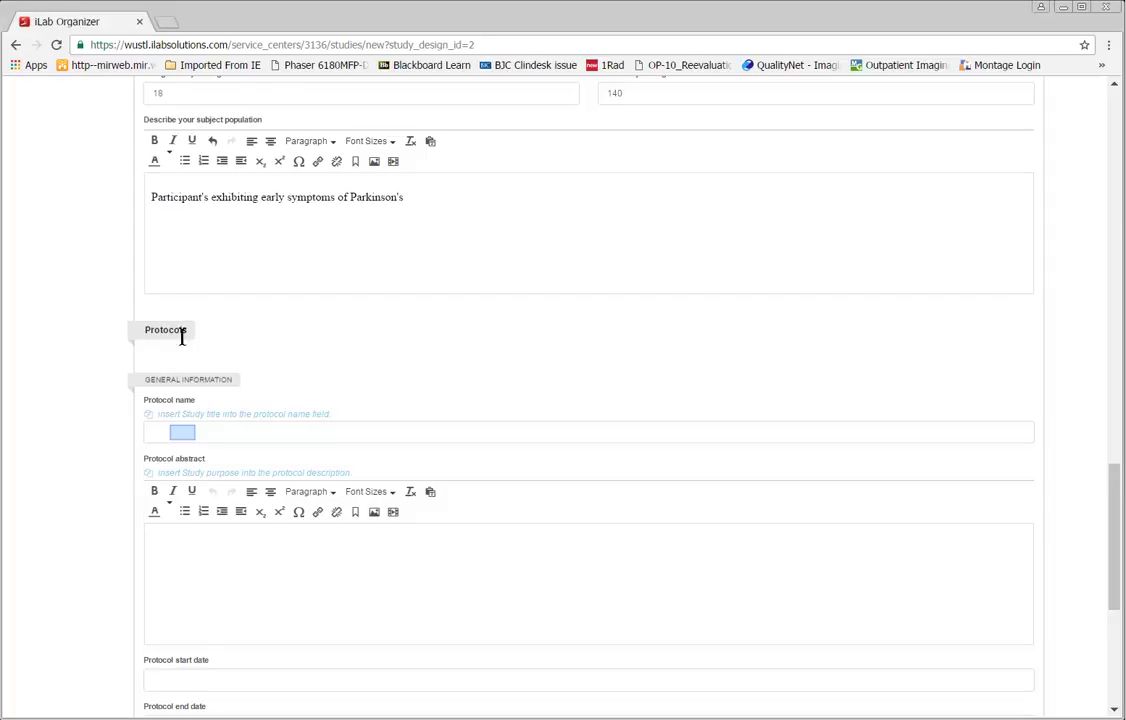
left_click(185, 435)
type("MRI Brain Parkinson's")
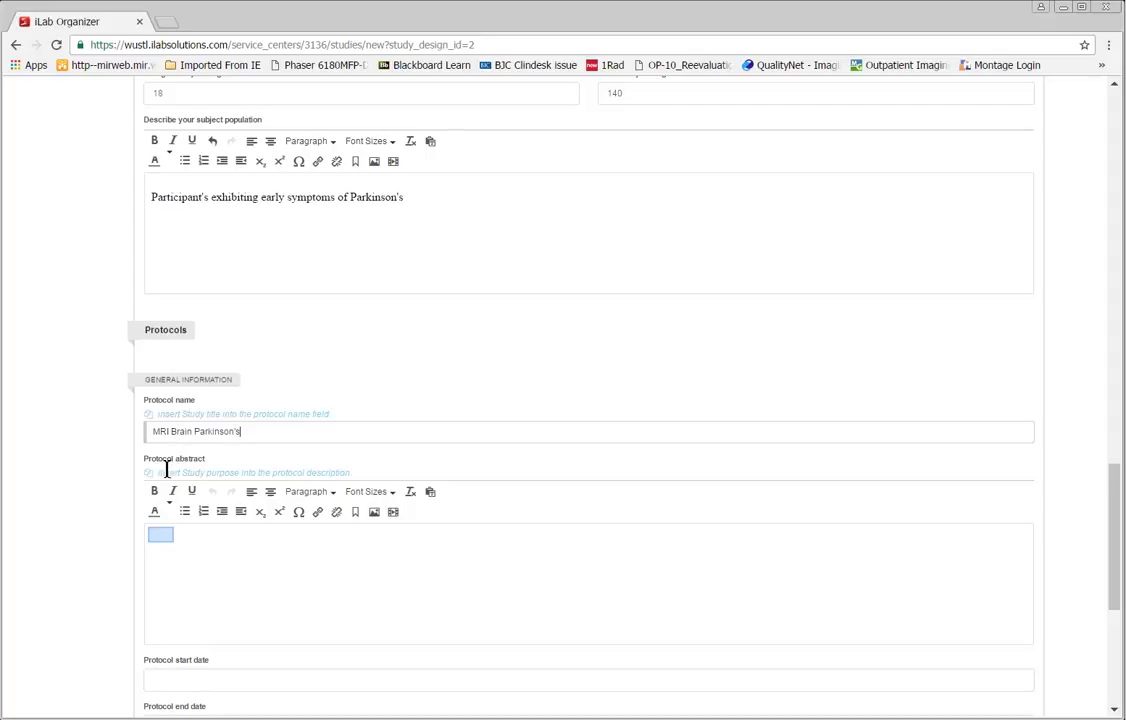
left_click(164, 541)
left_click(215, 473)
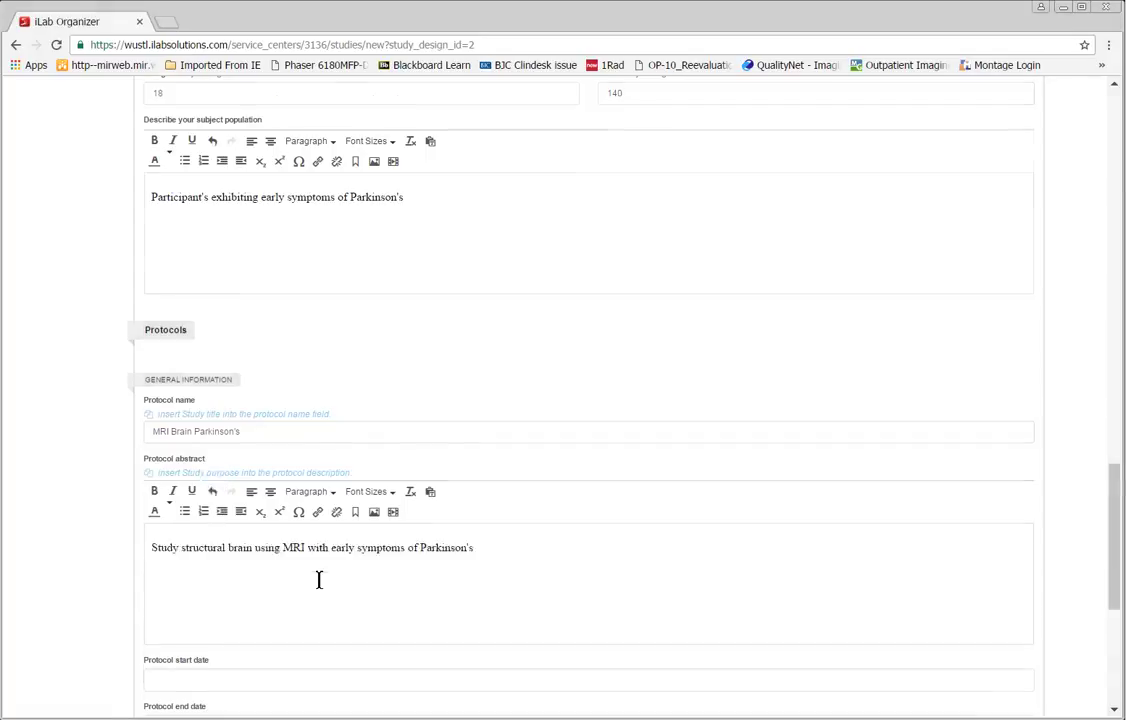
scroll(319, 580, "down", 1)
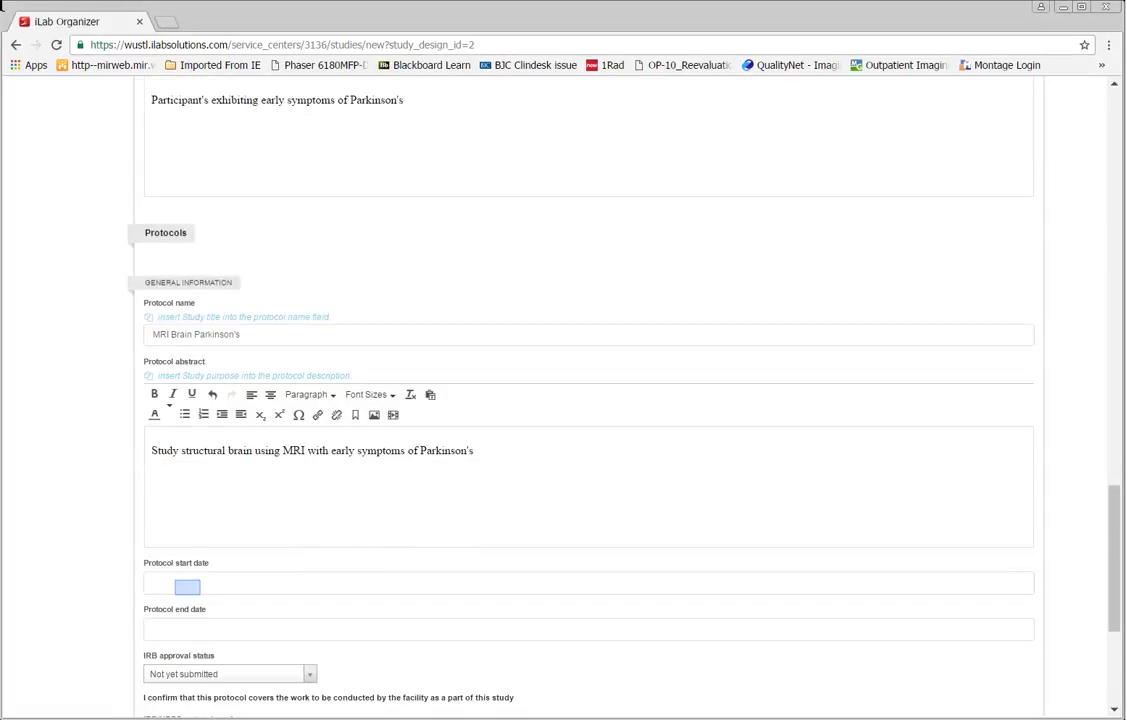
Step: Set the protocol start date to 2/15/2017 and the end date to February 15, 2018
left_click(188, 584)
type("2/15")
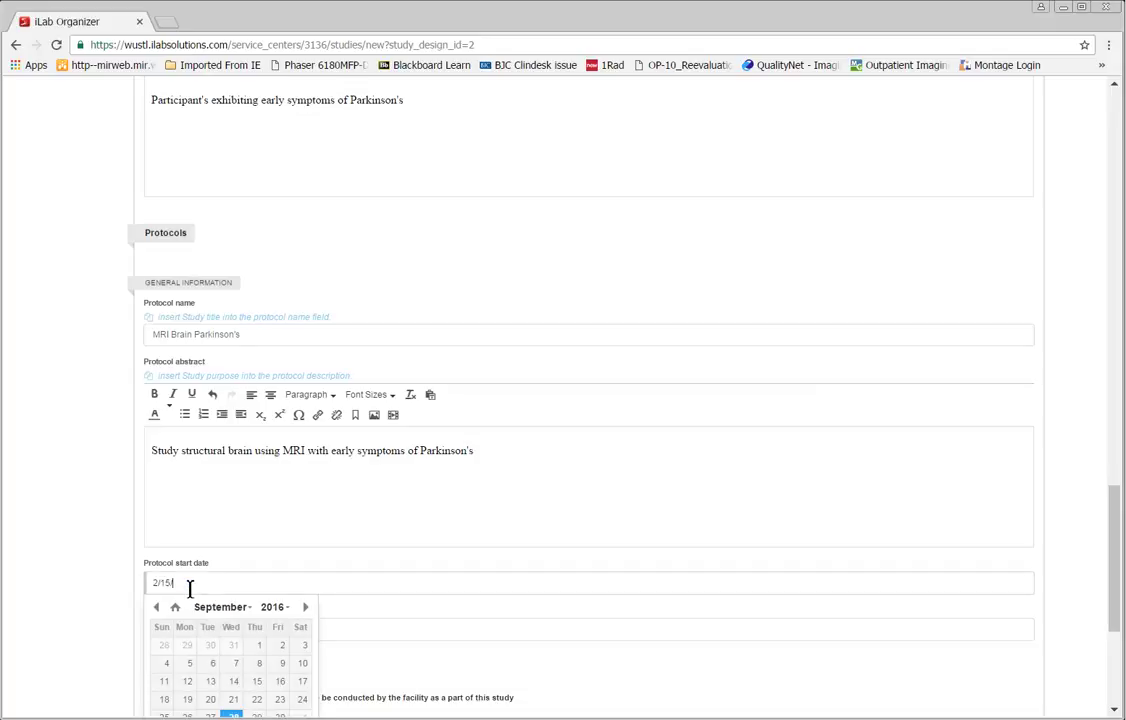
type("/2017")
key("Tab")
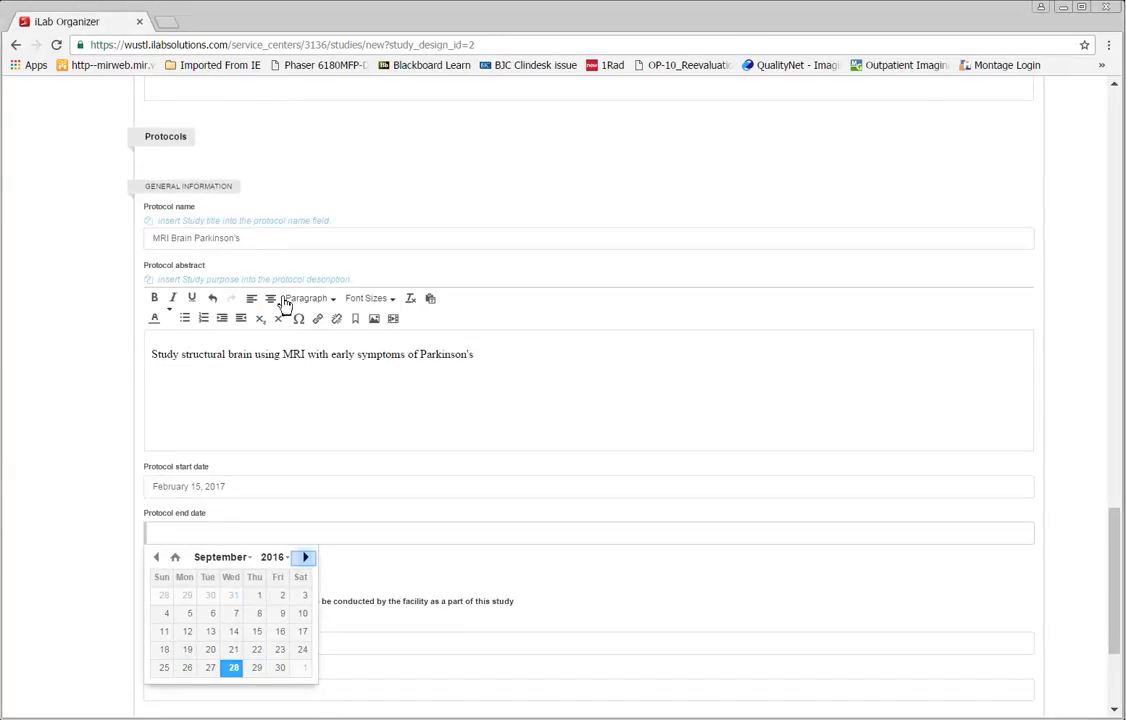
left_click(306, 560)
left_click(306, 560)
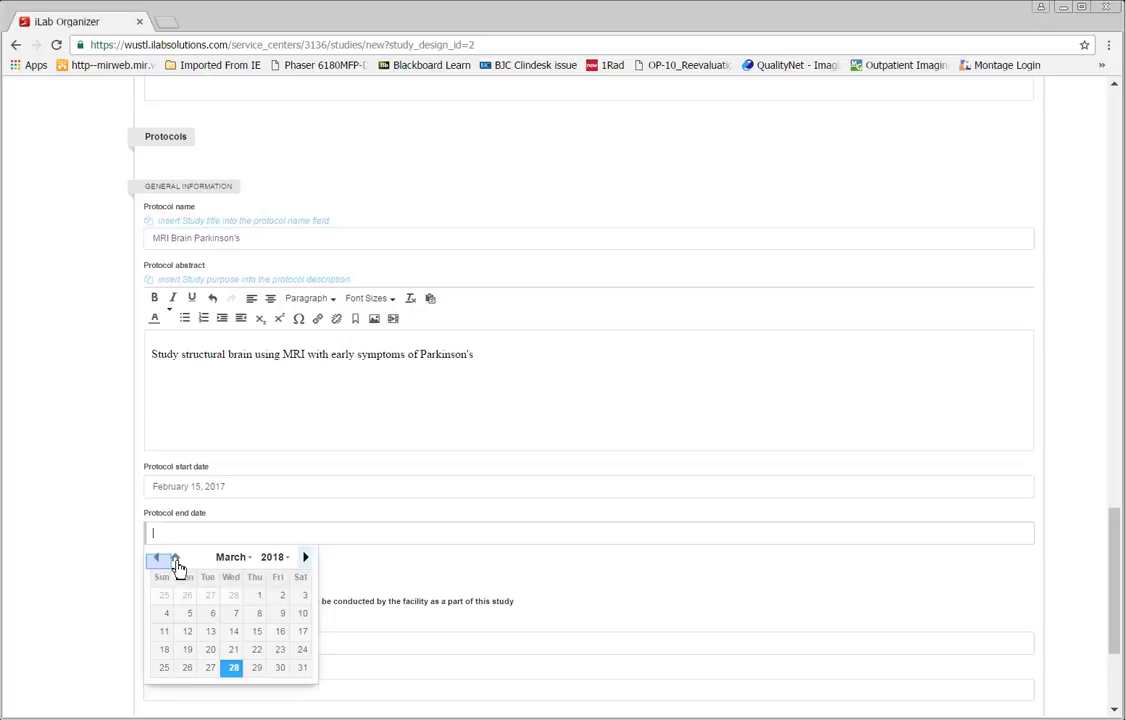
left_click(157, 560)
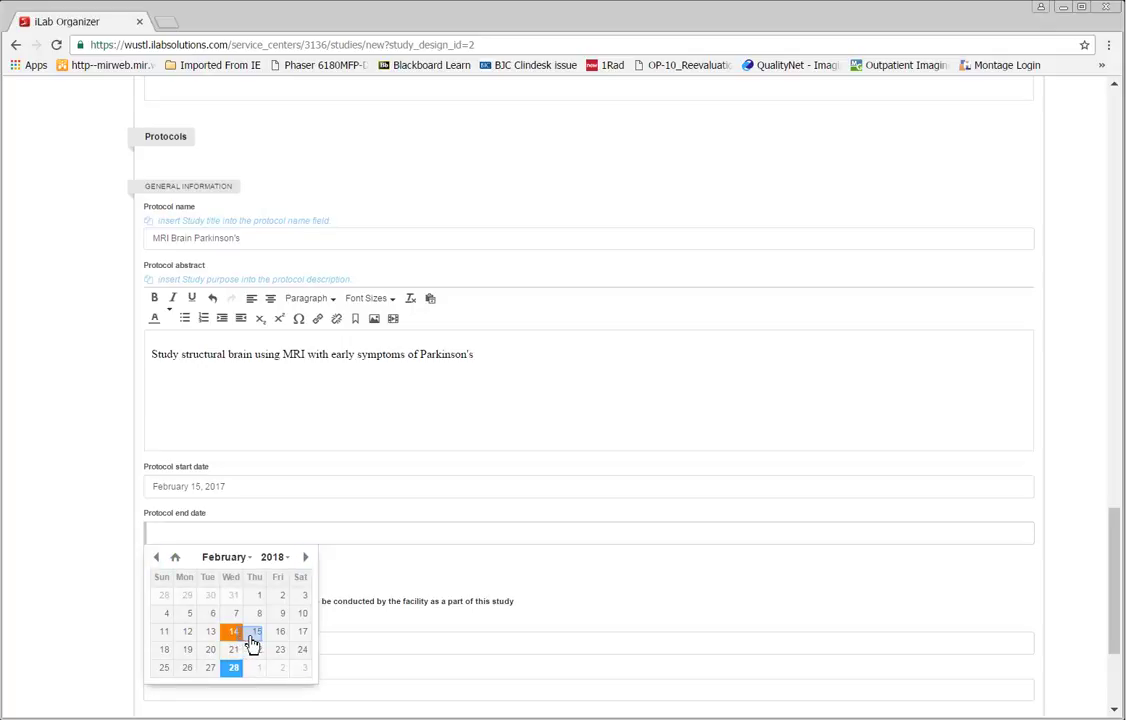
left_click(255, 633)
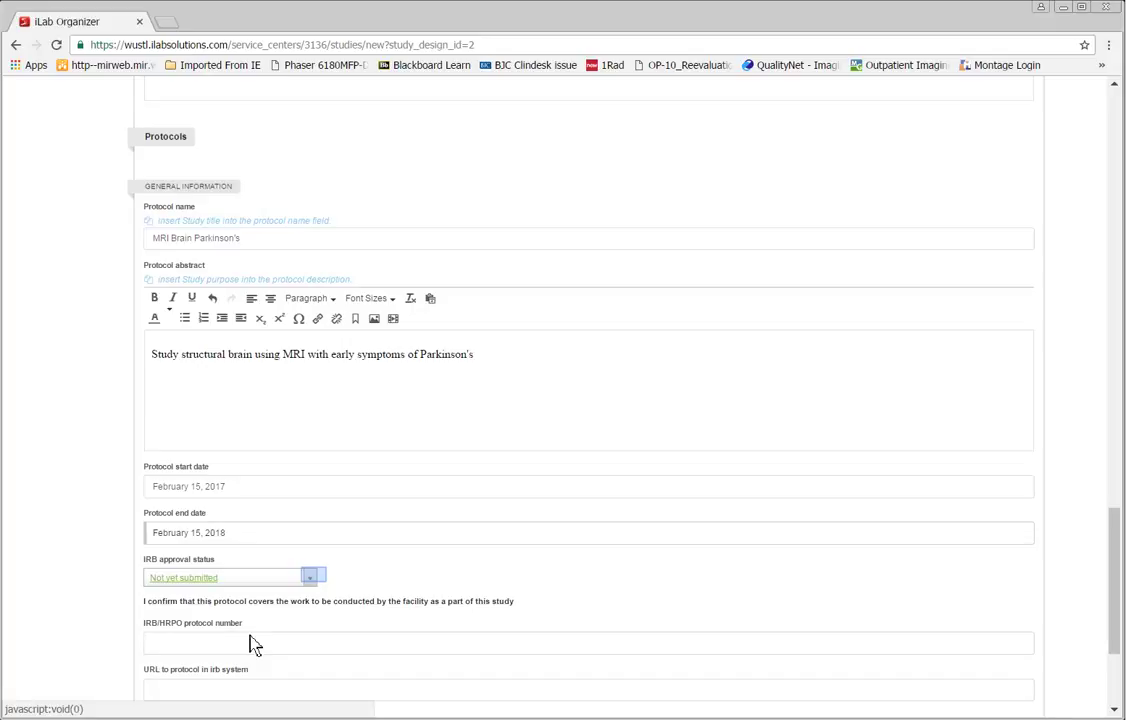
left_click(314, 579)
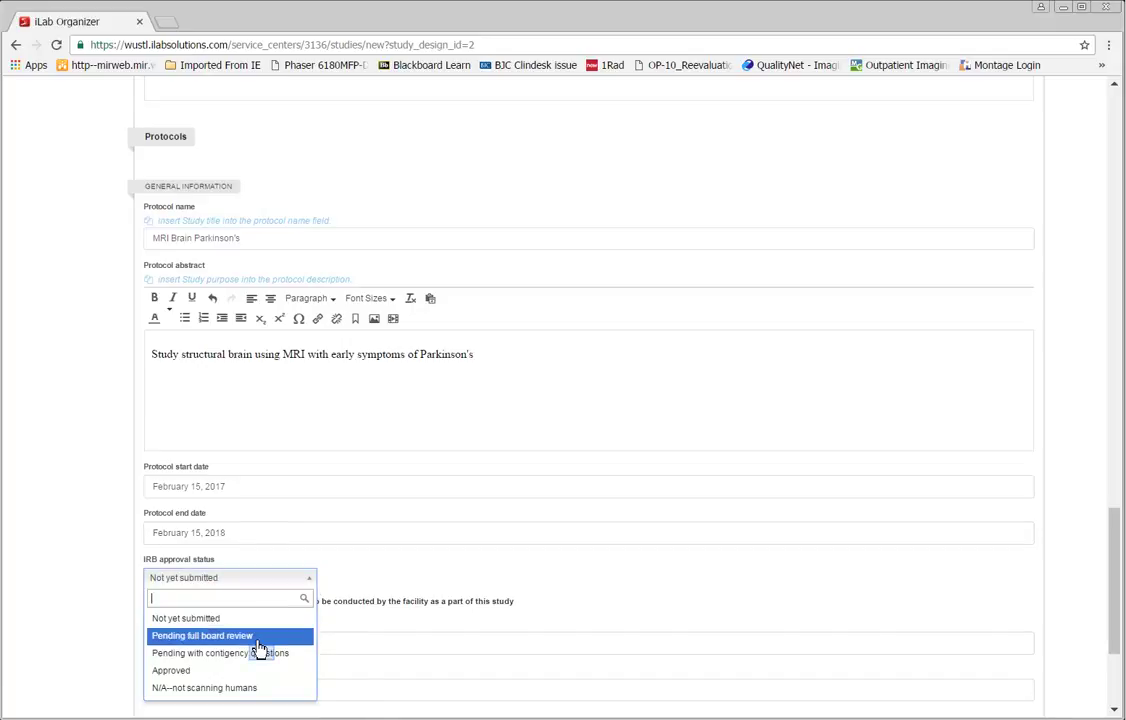
Step: Set IRB approval status to 'Pending with contingency questions' and IRB/HRPO protocol number to 'pending'
left_click(262, 653)
scroll(449, 582, "down", 1)
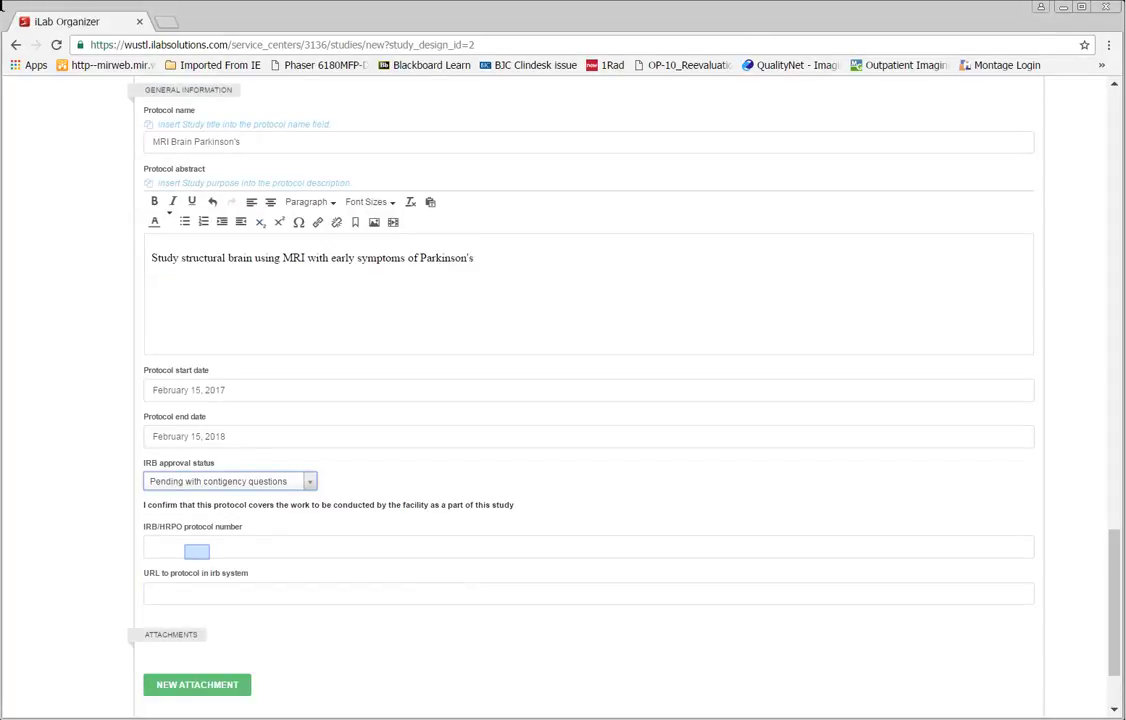
left_click(198, 548)
type("pending")
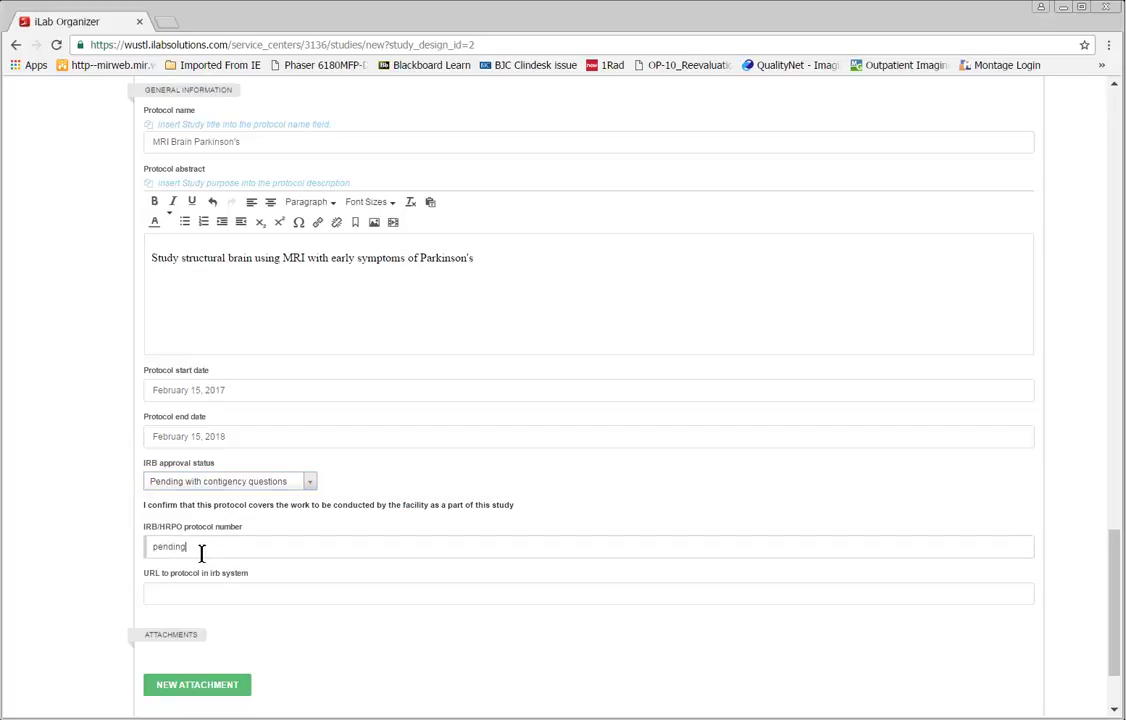
scroll(202, 550, "down", 1)
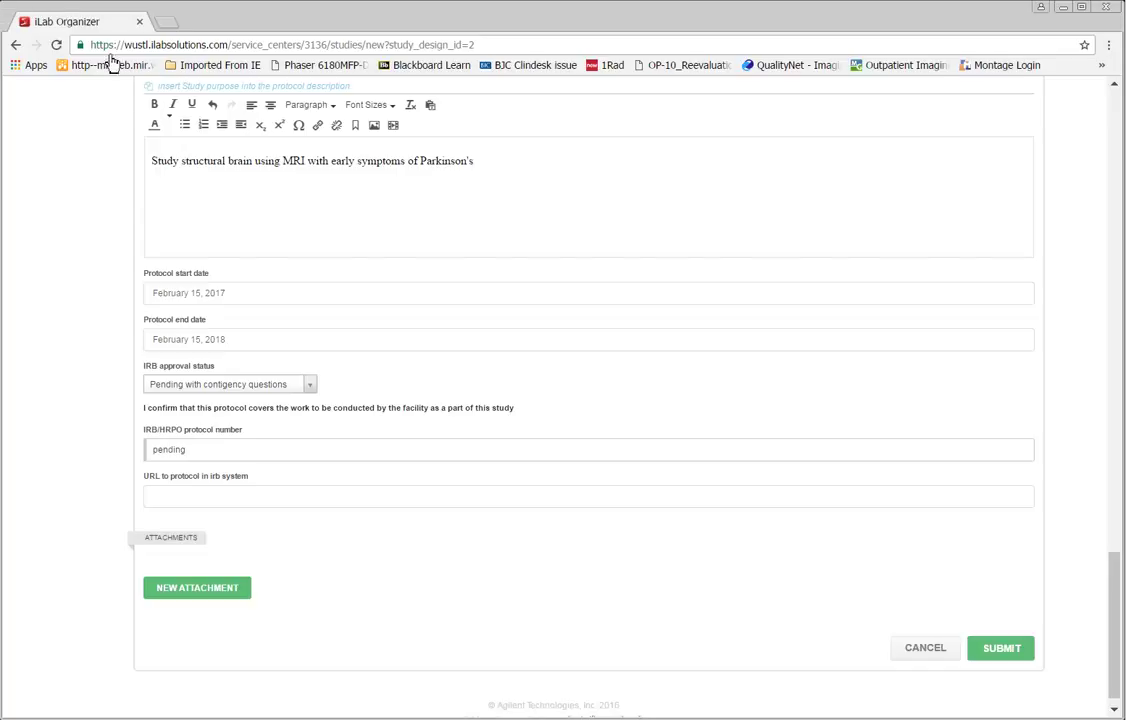
left_click(217, 591)
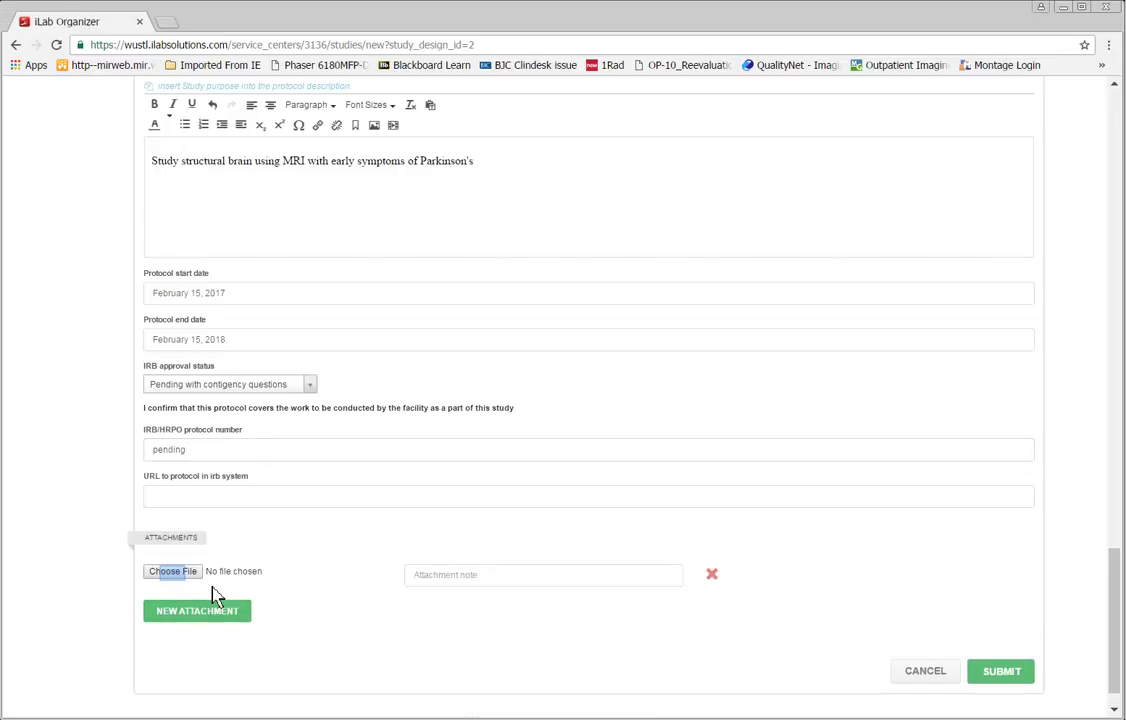
left_click(176, 582)
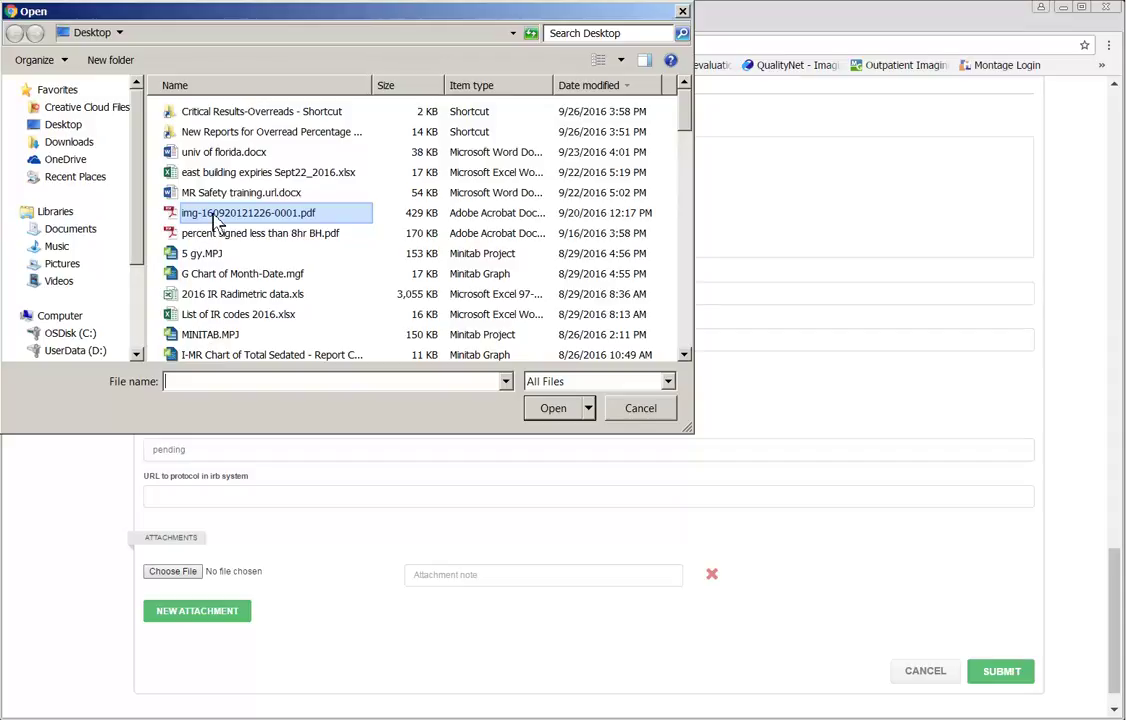
double_click(192, 212)
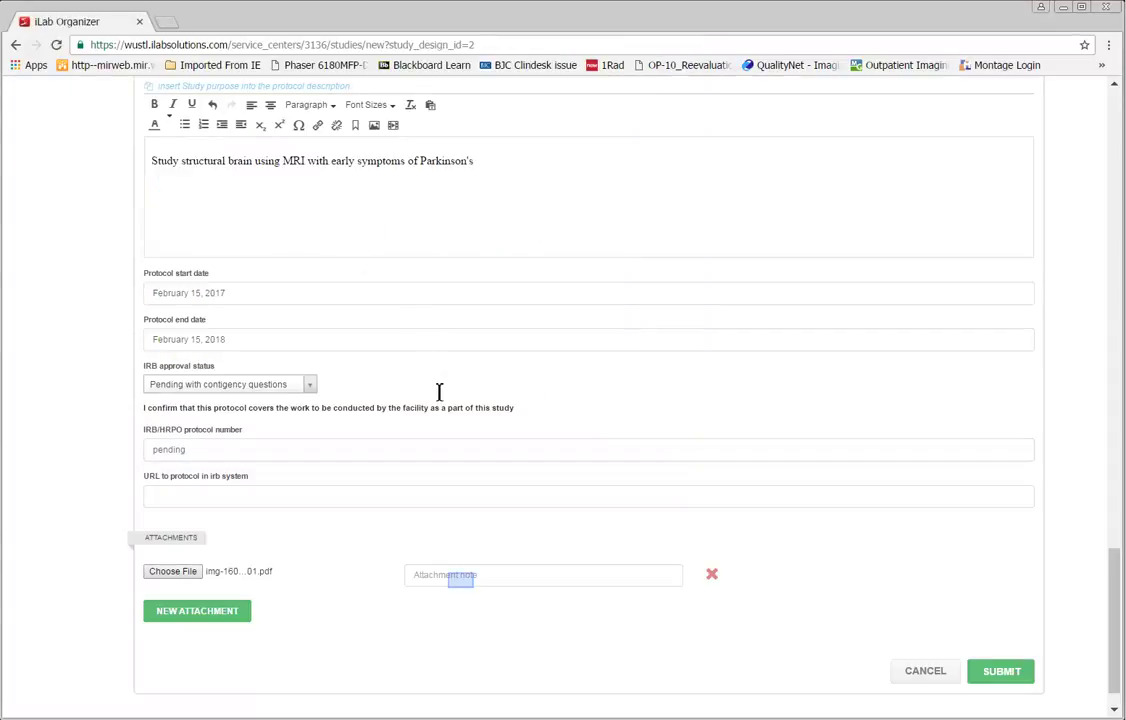
left_click(463, 578)
type("protocol for Brain MRI")
key("Return")
scroll(953, 652, "down", 4)
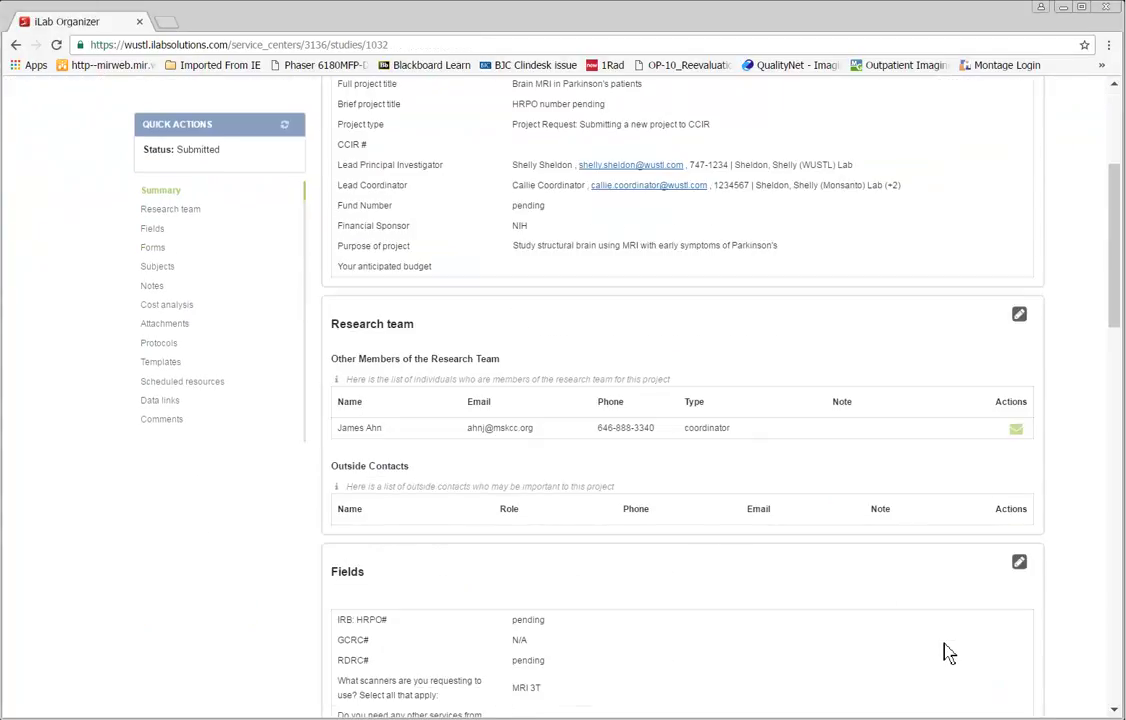
scroll(940, 652, "down", 4)
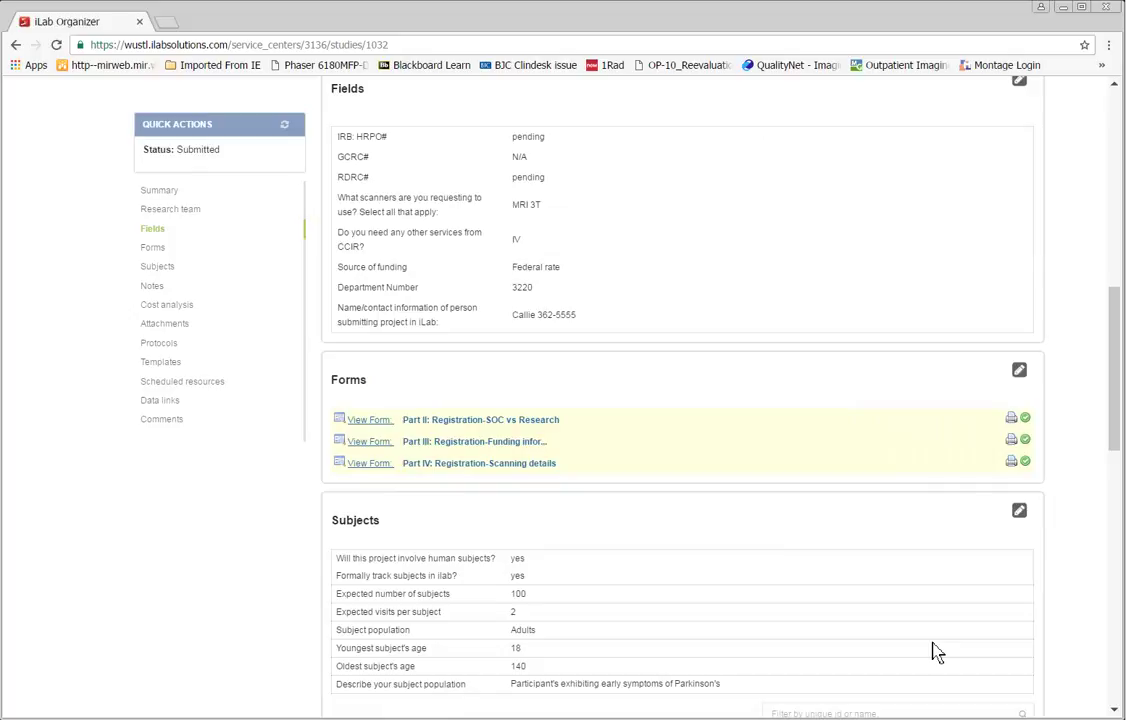
scroll(928, 652, "down", 2)
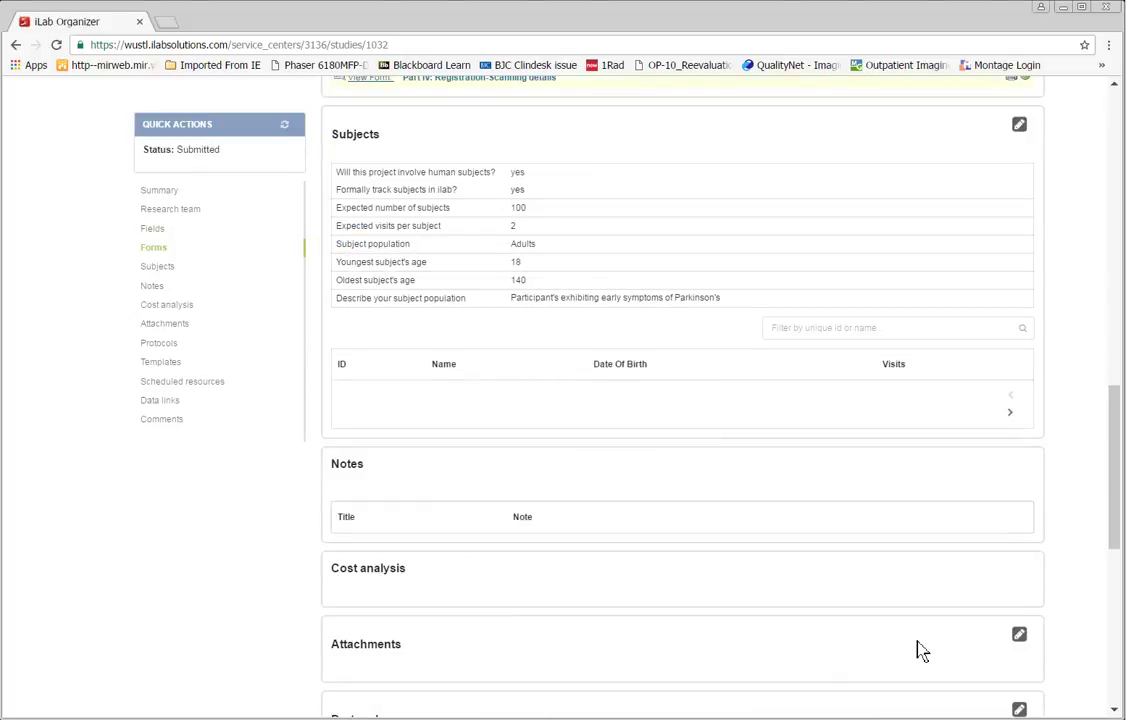
scroll(921, 650, "down", 1)
scroll(919, 650, "down", 1)
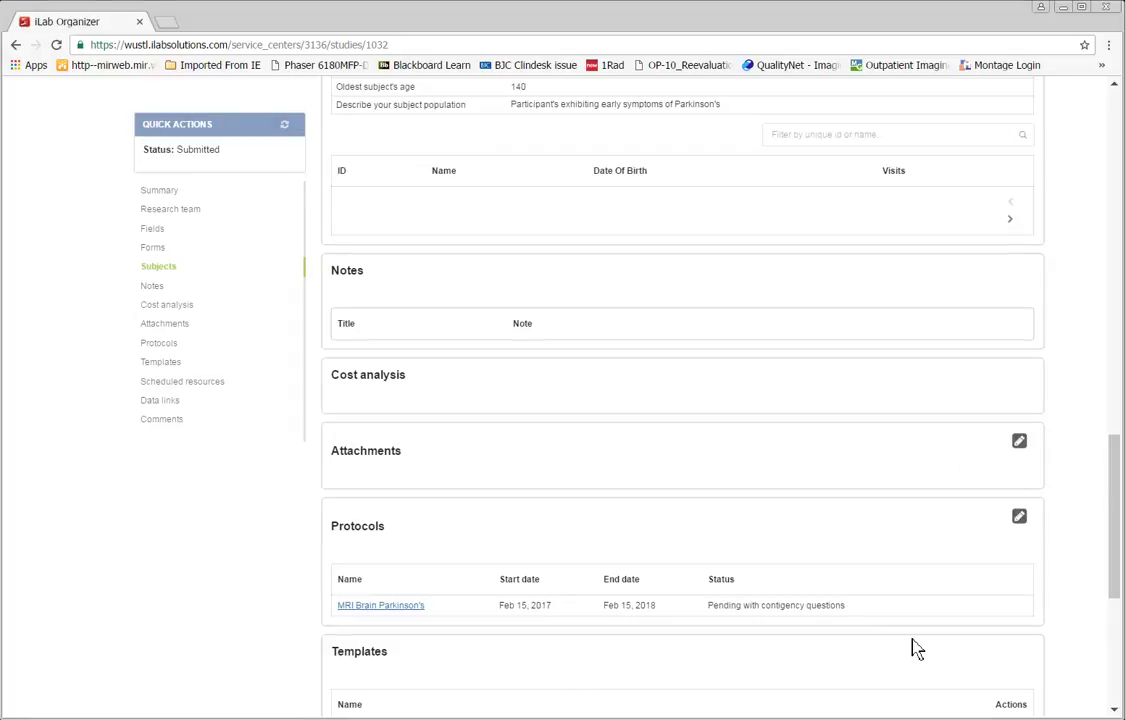
scroll(912, 648, "down", 2)
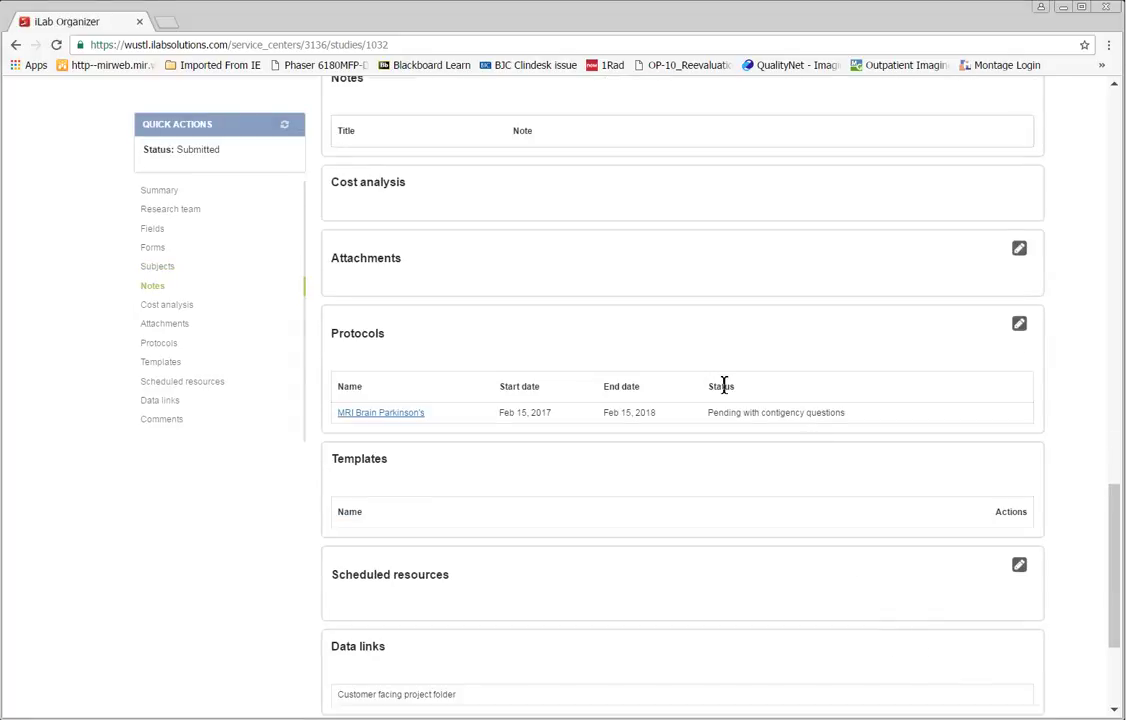
scroll(870, 402, "down", 3)
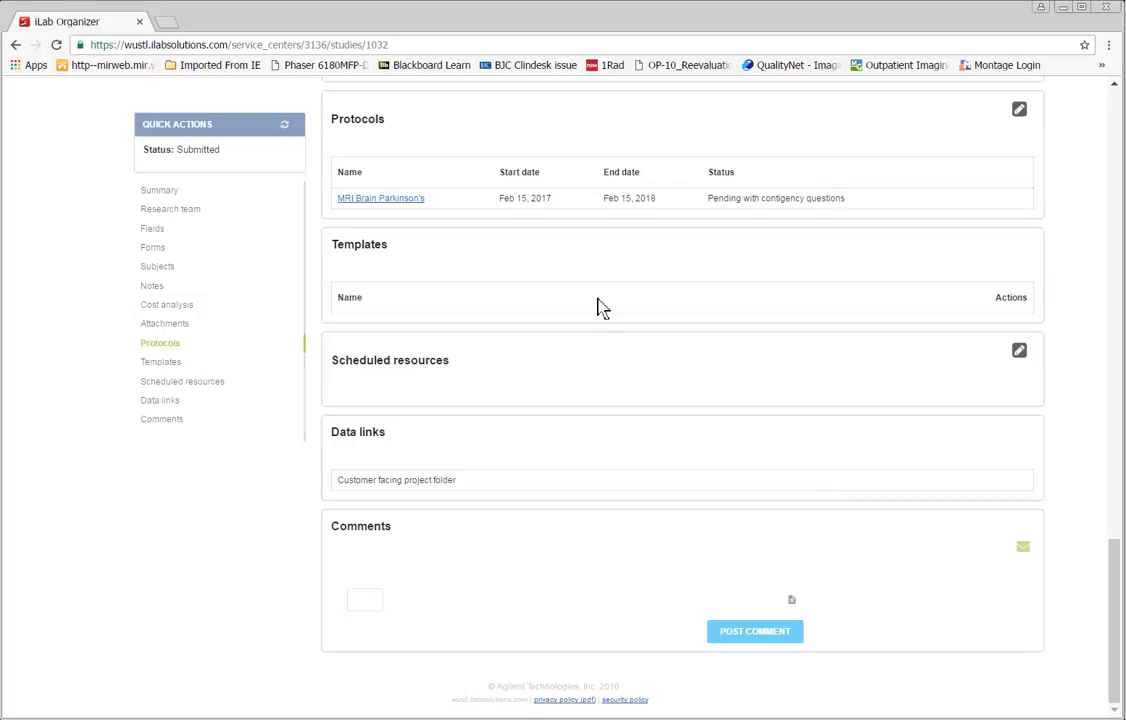
scroll(598, 307, "up", 20)
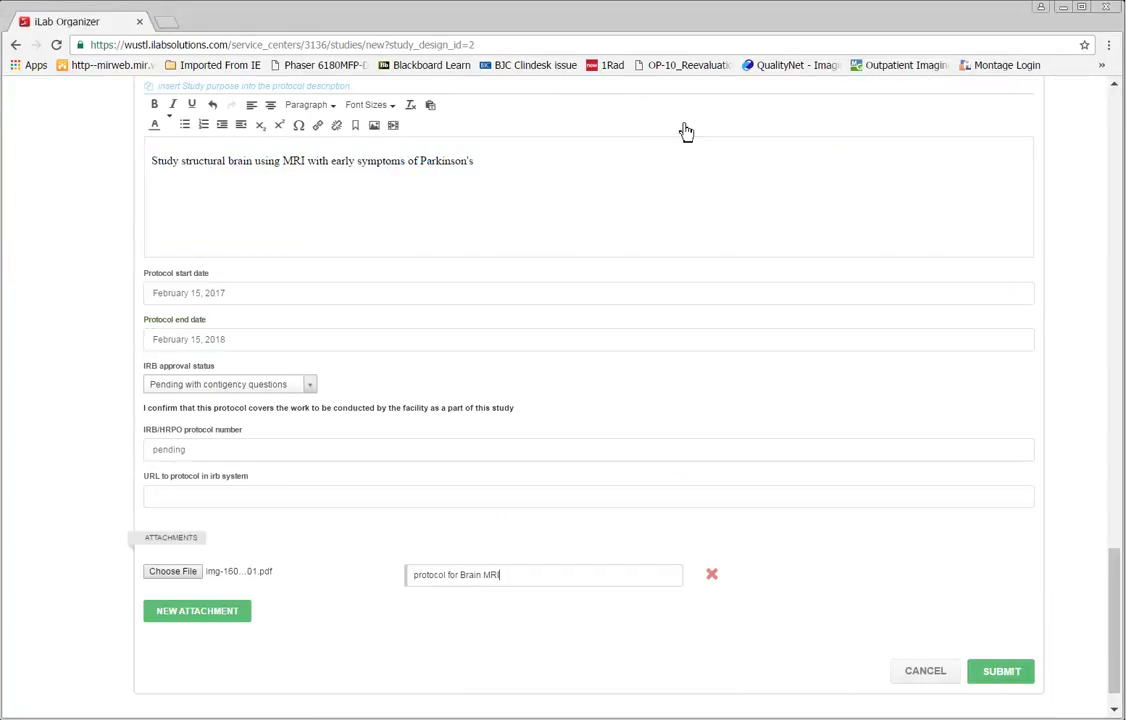
Step: Submit the Brain MRI project request, then return to the projects list
left_click(1003, 671)
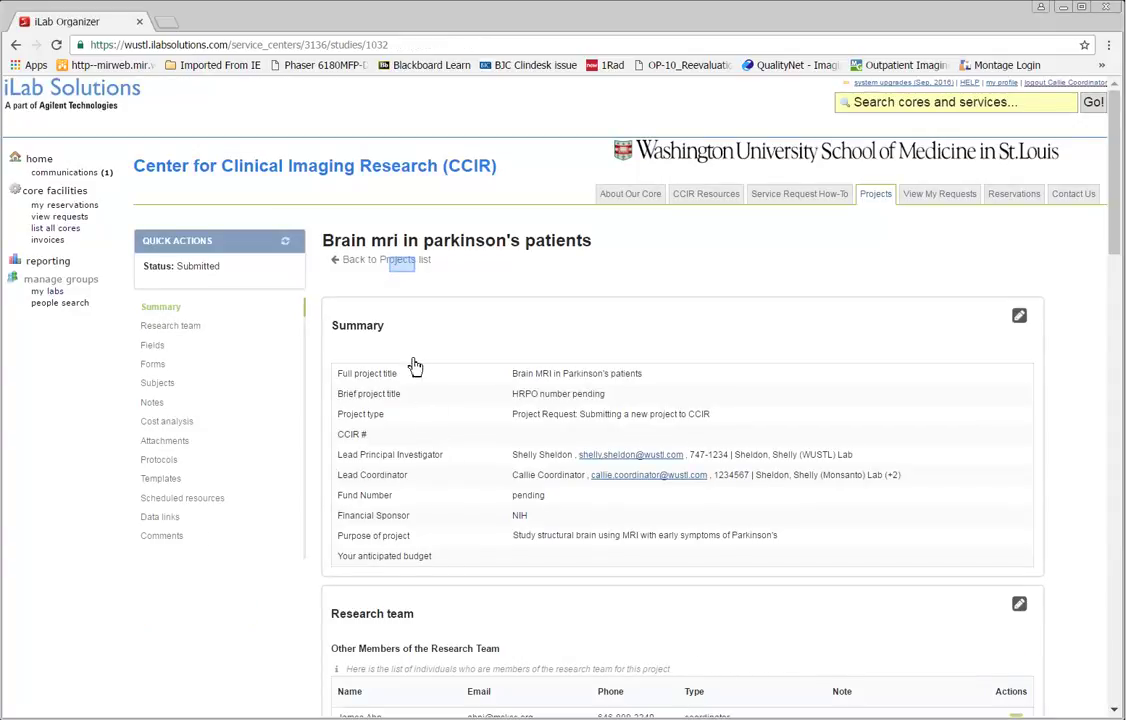
left_click(403, 264)
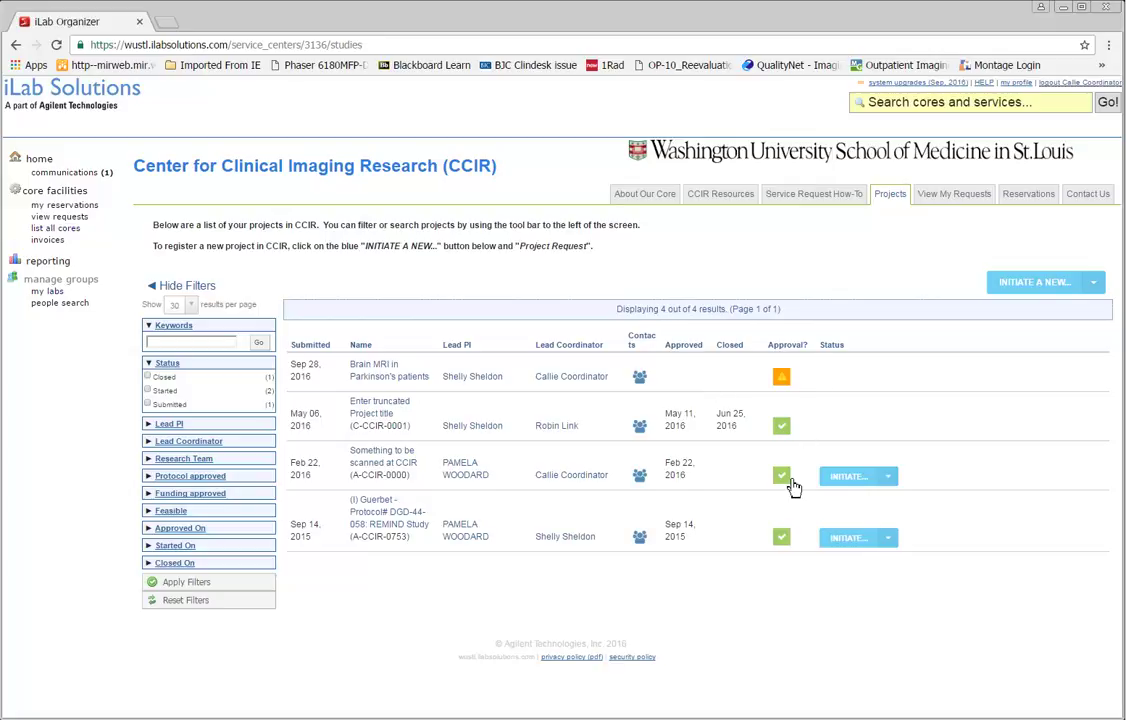
Step: Check the Projects list for the new 'Brain MRI in Parkinson's patients' request awaiting approval
mouse_move(792, 486)
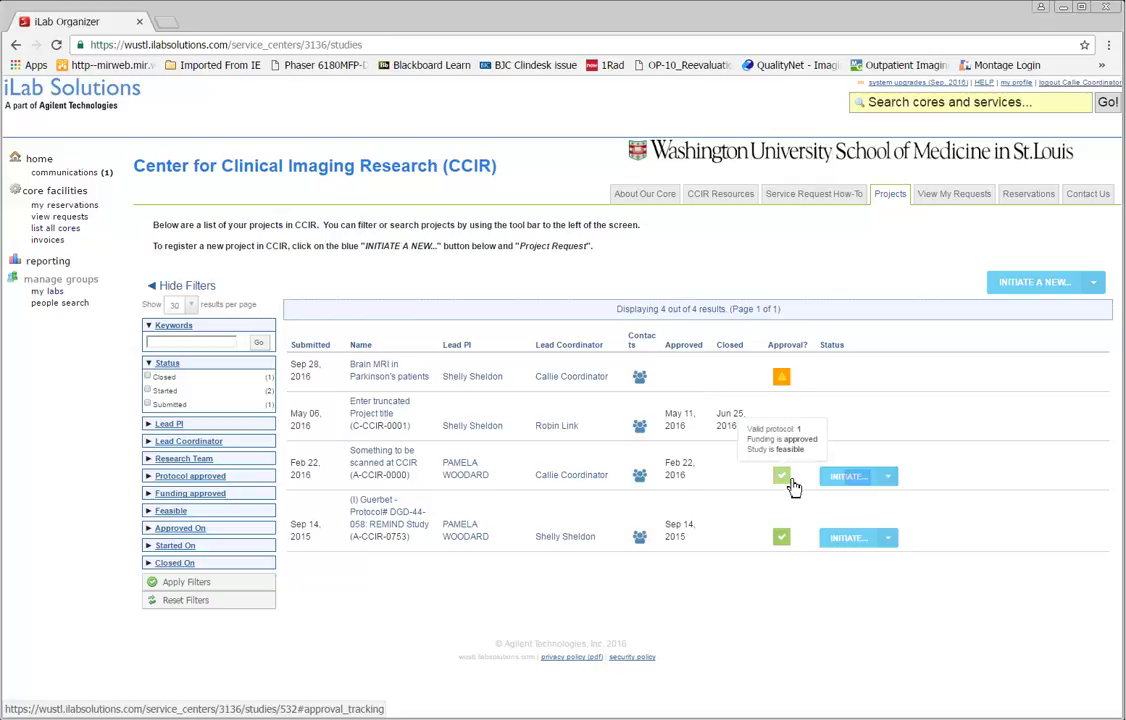